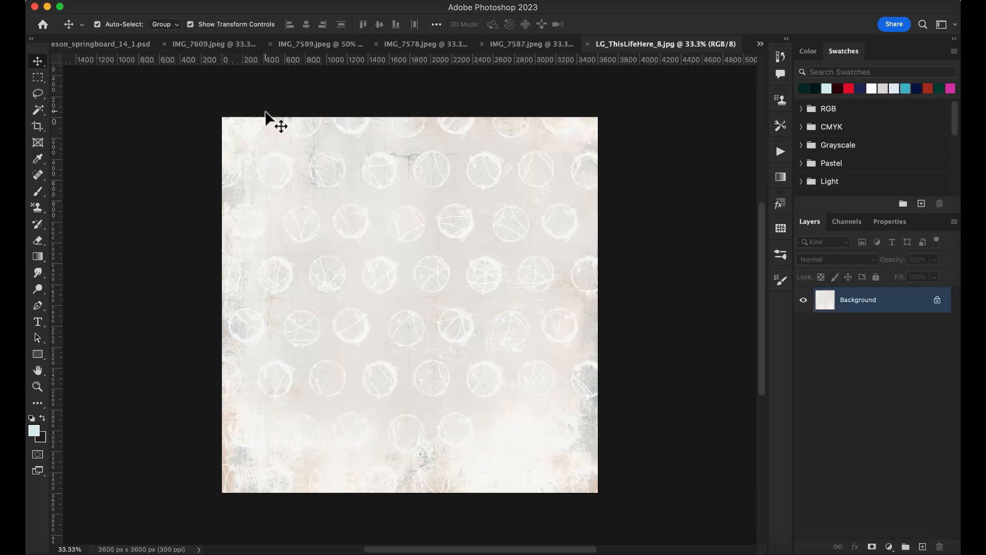
Bring the circle-patterned paper LG_ThisLifeHere_8.jpg into the springboard template and align it to cover the whole page
left_click_drag(276, 138, 269, 244)
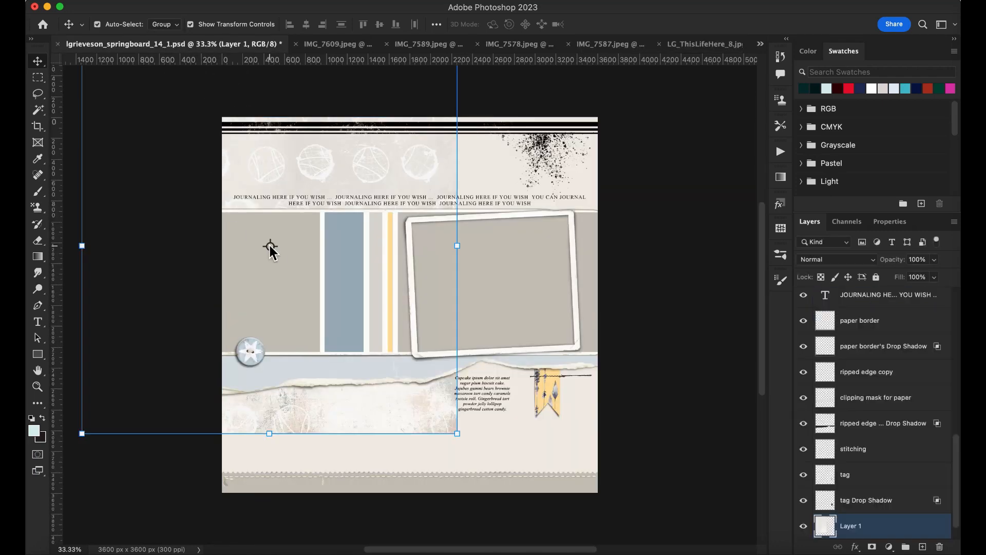
left_click_drag(339, 211, 501, 227)
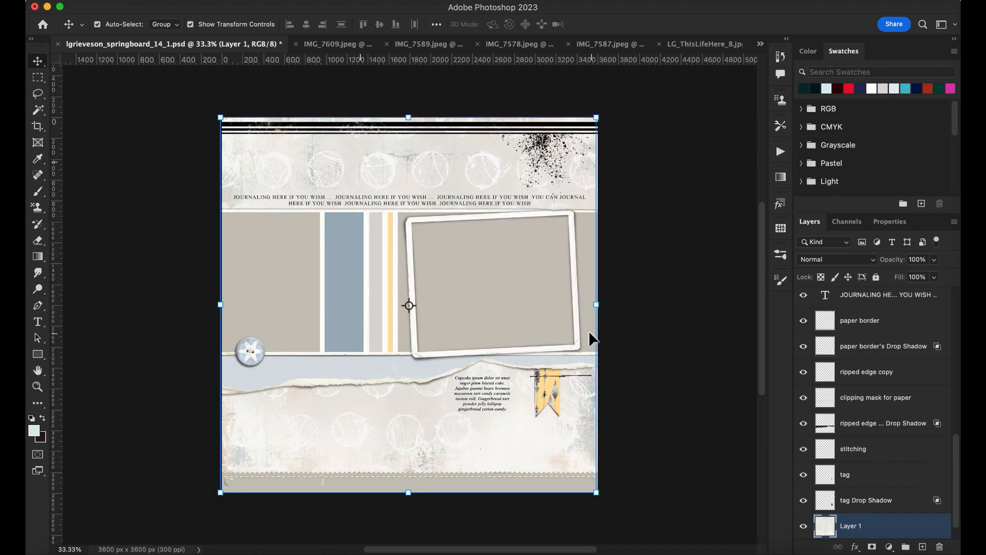
Bring the puppy photo IMG_7578.jpeg into the template directly above the photo 2 layer and place it over the tilted frame
left_click(524, 313)
left_click_drag(380, 254, 164, 60)
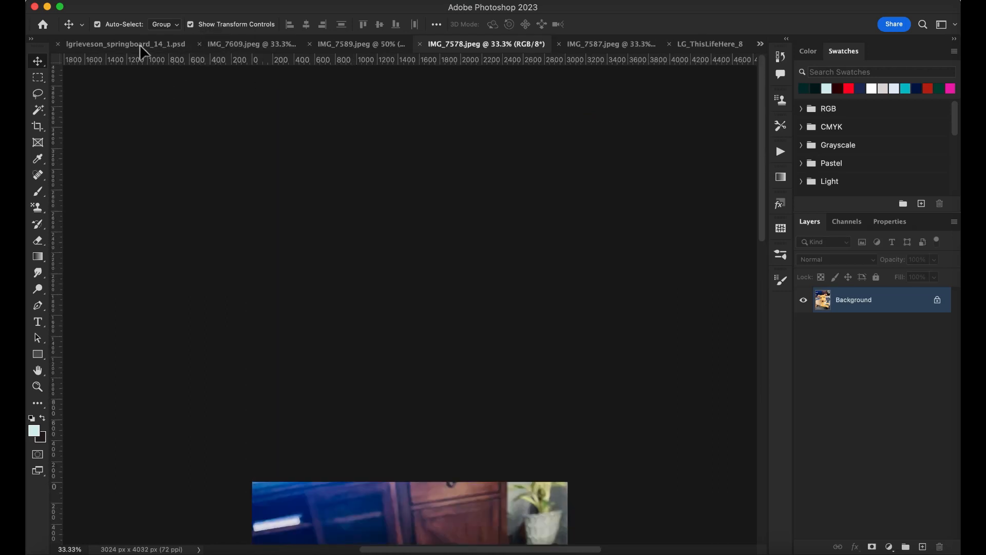
left_click_drag(466, 258, 533, 319)
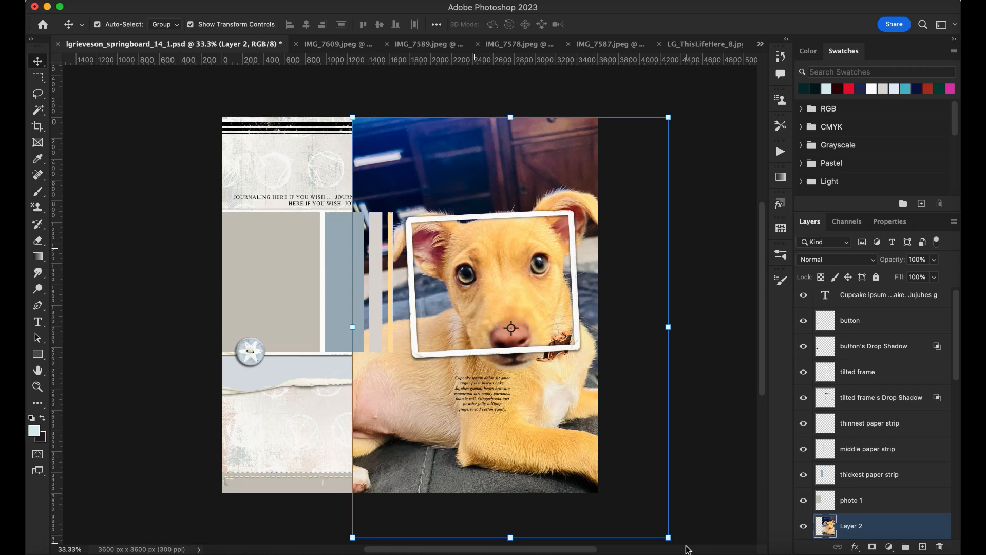
left_click_drag(670, 539, 565, 374)
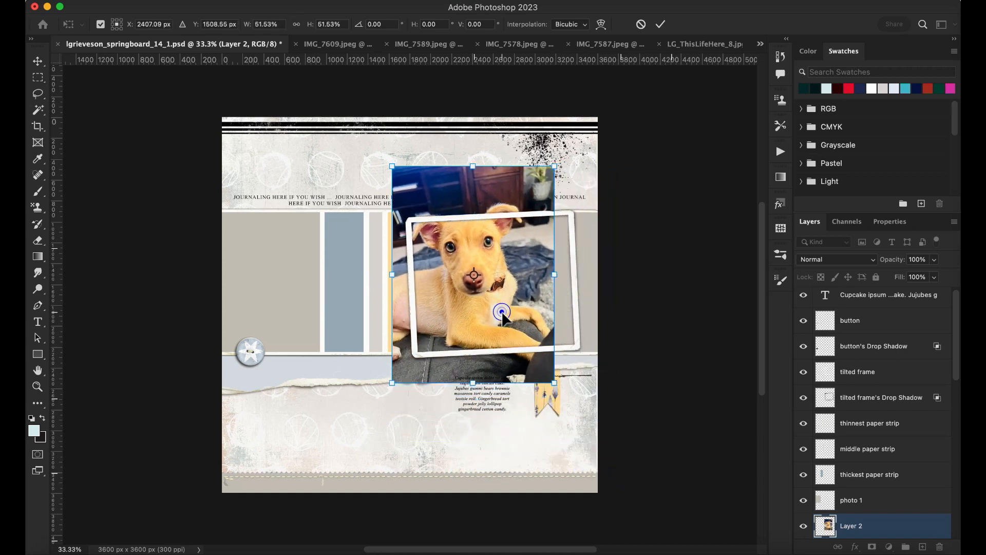
left_click_drag(586, 414, 598, 406)
left_click_drag(468, 301, 495, 300)
left_click_drag(429, 389, 420, 403)
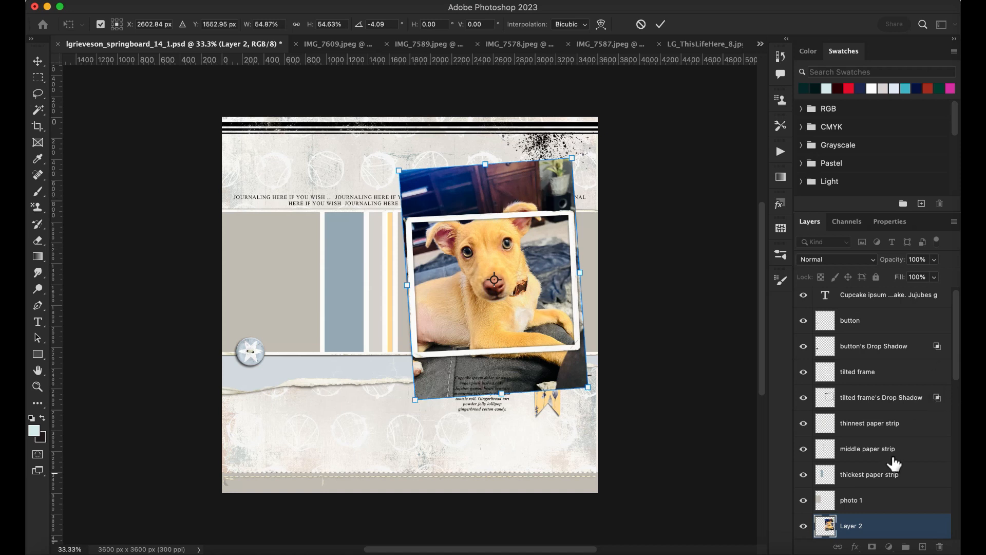
scroll(892, 462, "down", 2)
left_click_drag(839, 469, 856, 459)
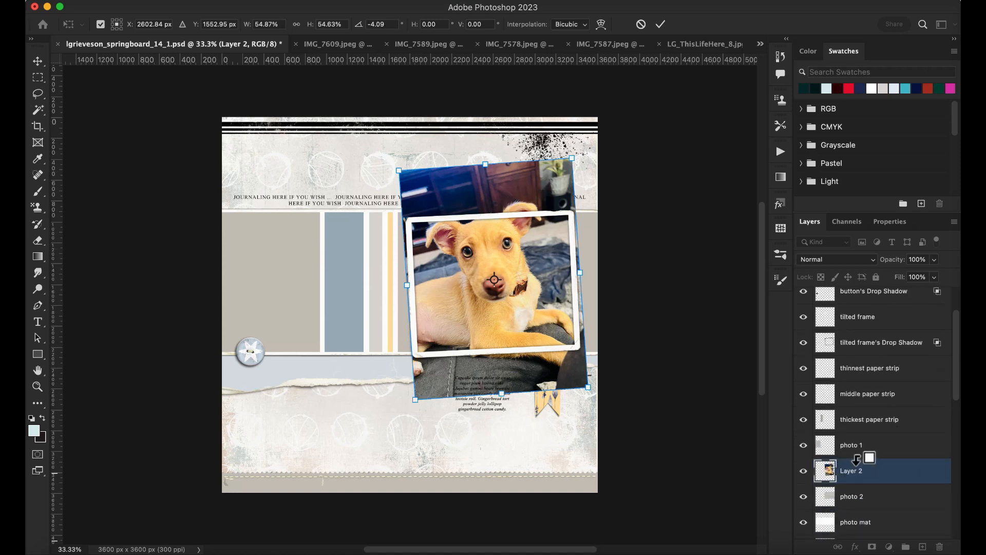
left_click(855, 458, "alt")
Reposition the puppy photo over the tilted frame and clip it to the photo 2 layer
left_click_drag(422, 278, 446, 335)
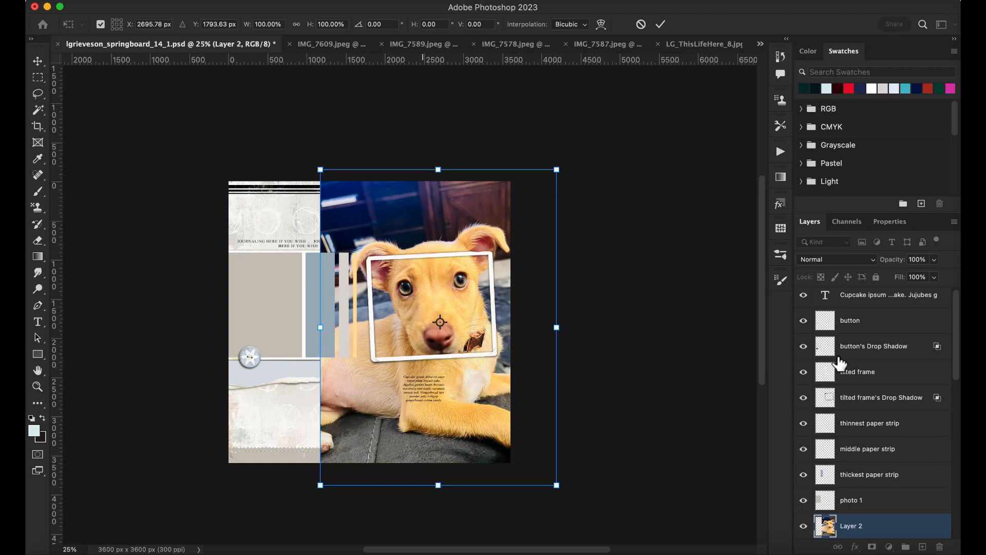
scroll(840, 364, "down", 3)
left_click(867, 438, "alt")
Scale the clipped puppy photo to about 57% and position the puppy inside the tilted frame
left_click_drag(557, 169, 507, 236)
left_click_drag(428, 330, 455, 273)
left_click_drag(534, 428, 483, 359)
left_click_drag(425, 307, 453, 331)
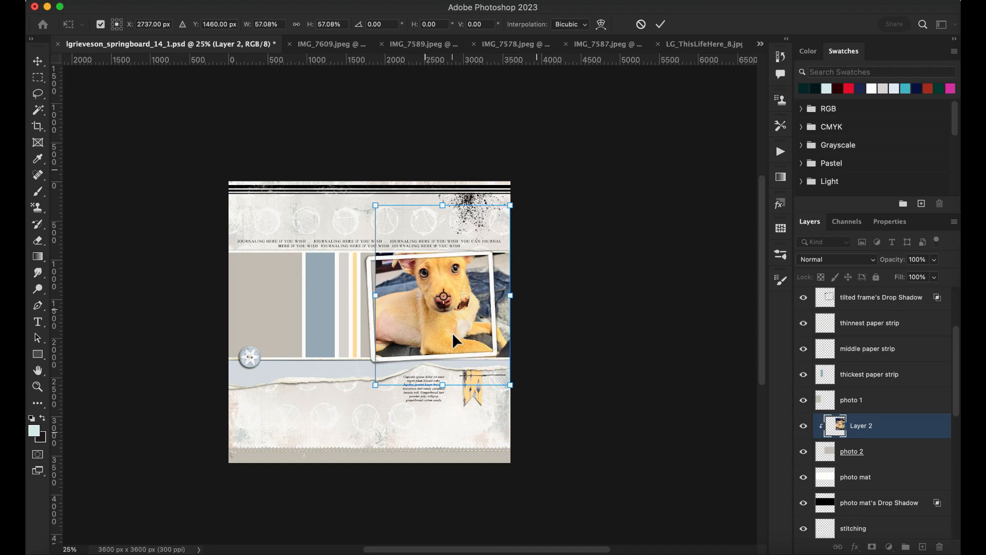
Duplicate the puppy photo above the tilted frame layer, unclipped, and hide the copy with an inverted black layer mask
key("super+equal")
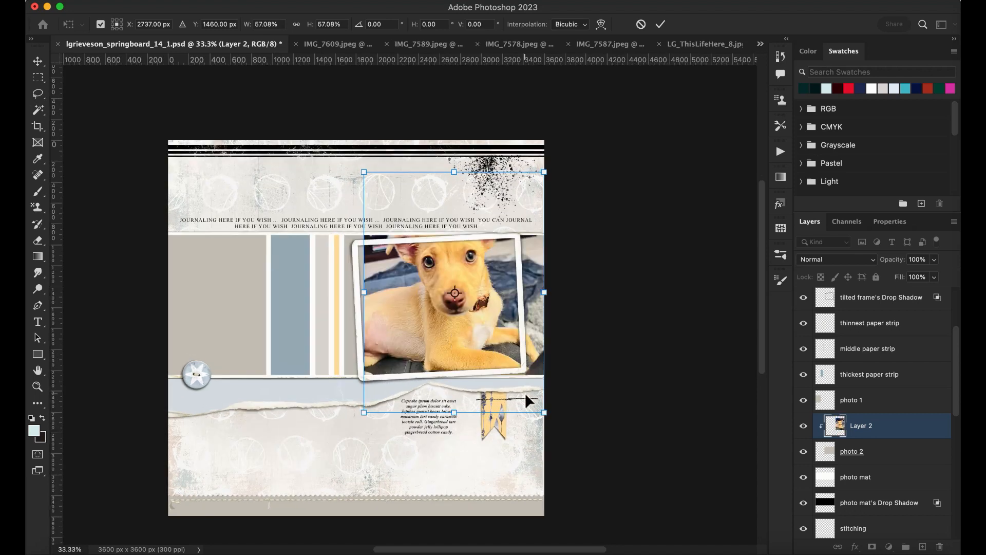
key("super+equal")
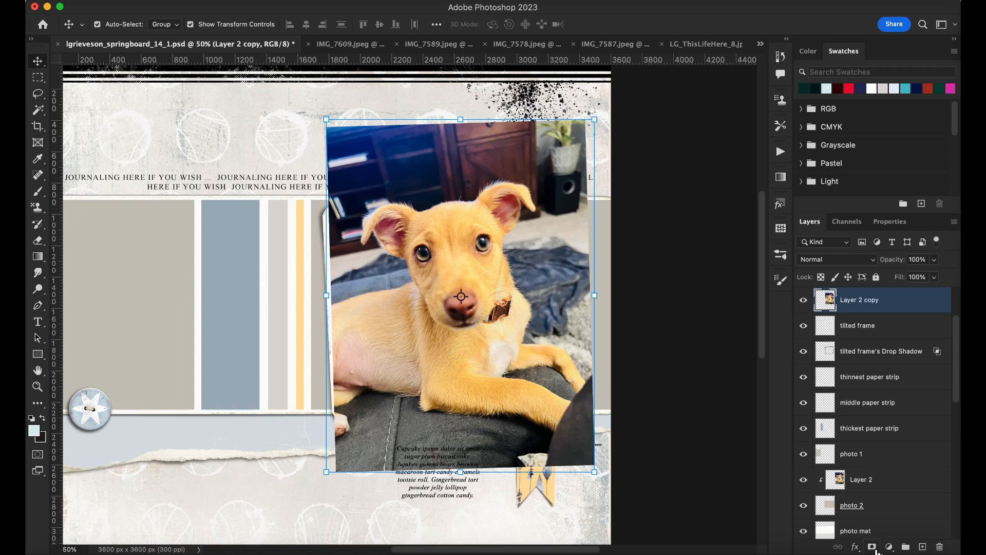
left_click(873, 547)
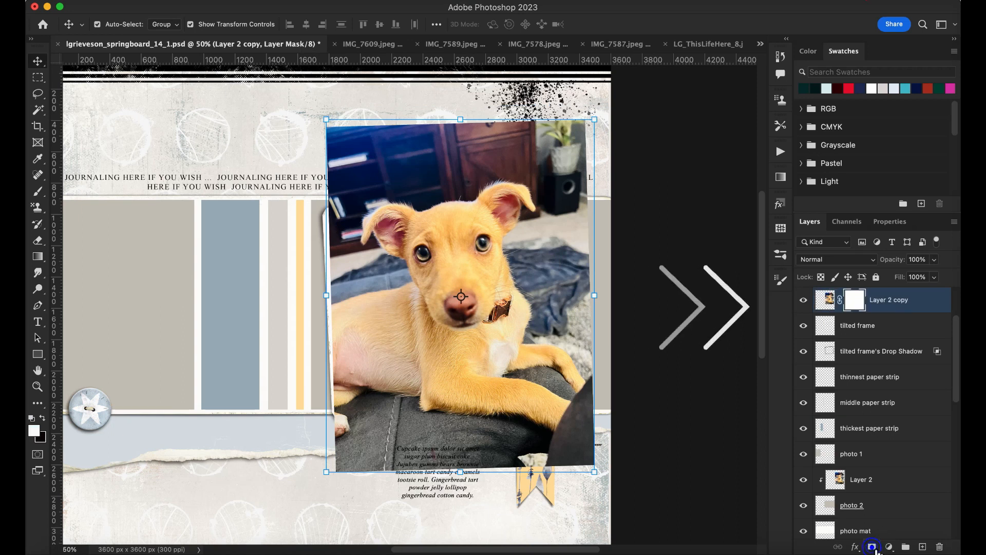
key("super+i")
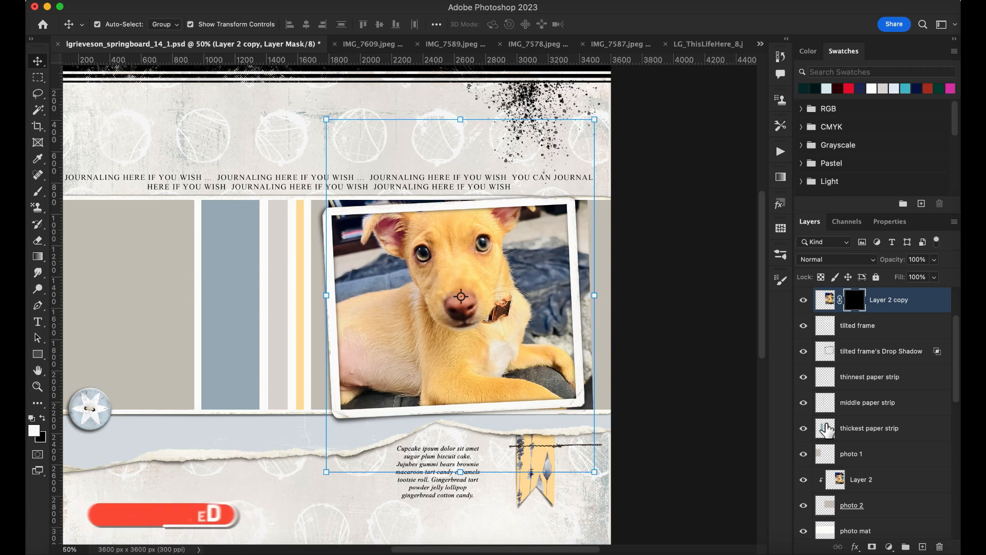
Choose the Soft Round brush at 200 px and move the white swatch to the front of the swatches
key("F5")
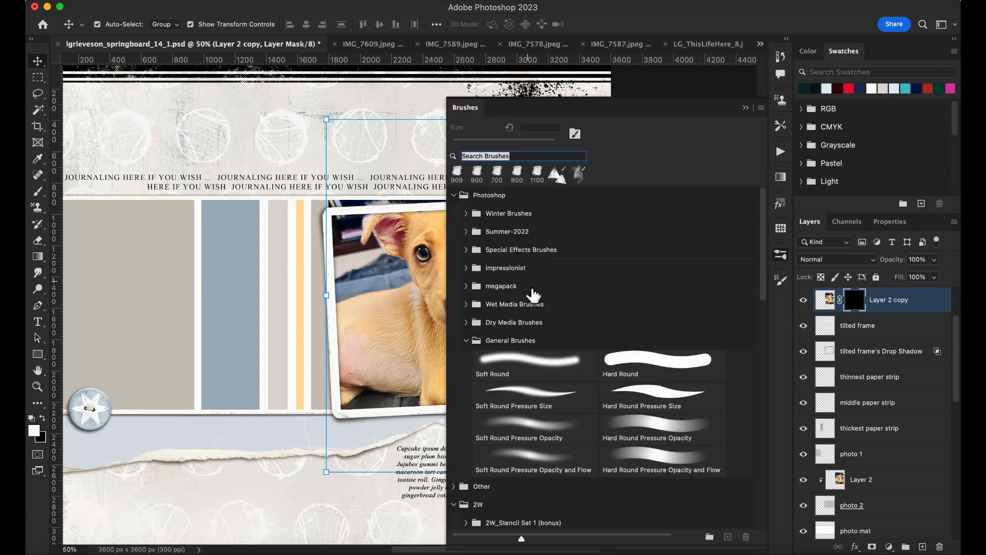
left_click(547, 368)
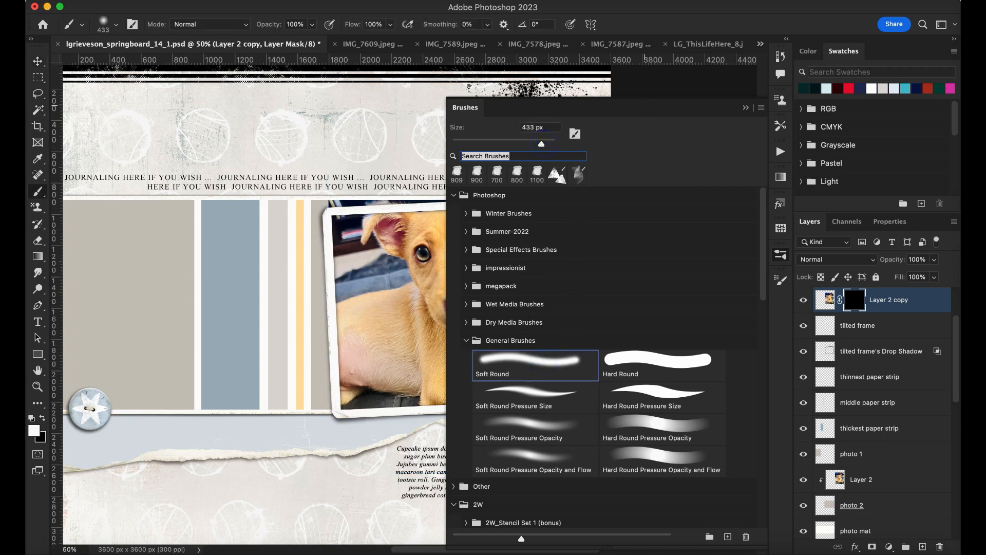
left_click(745, 108)
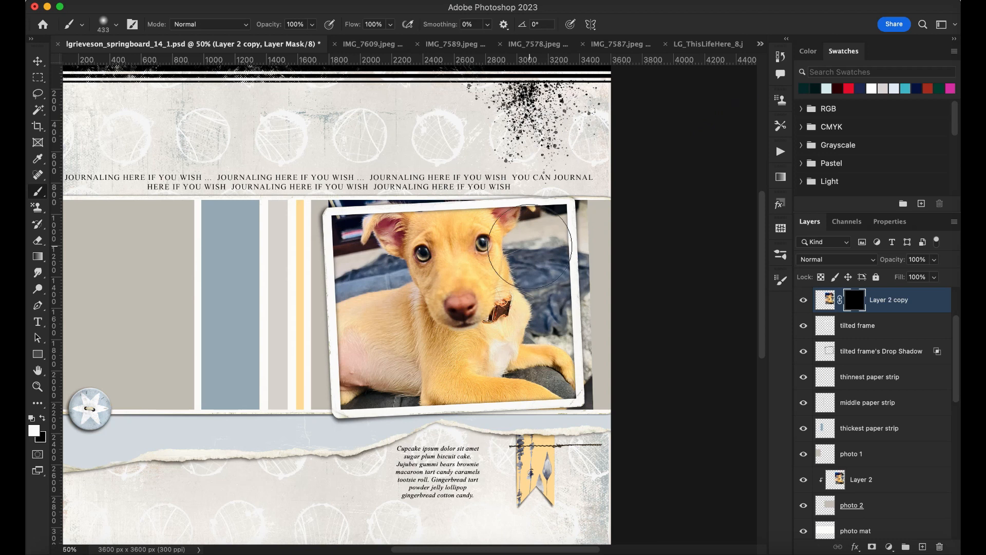
key("super+equal")
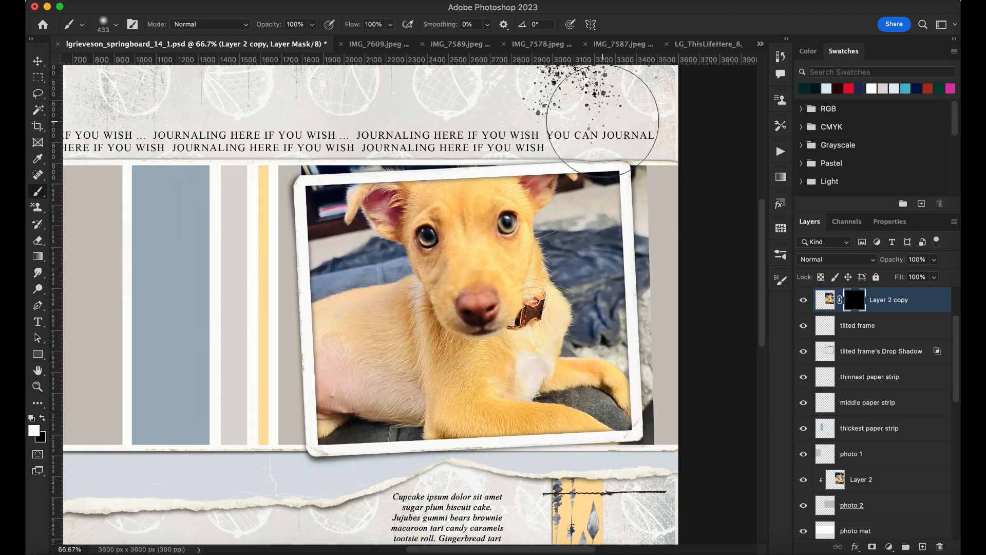
key("bracketleft")
key("bracketleft")
key("bracketleft")
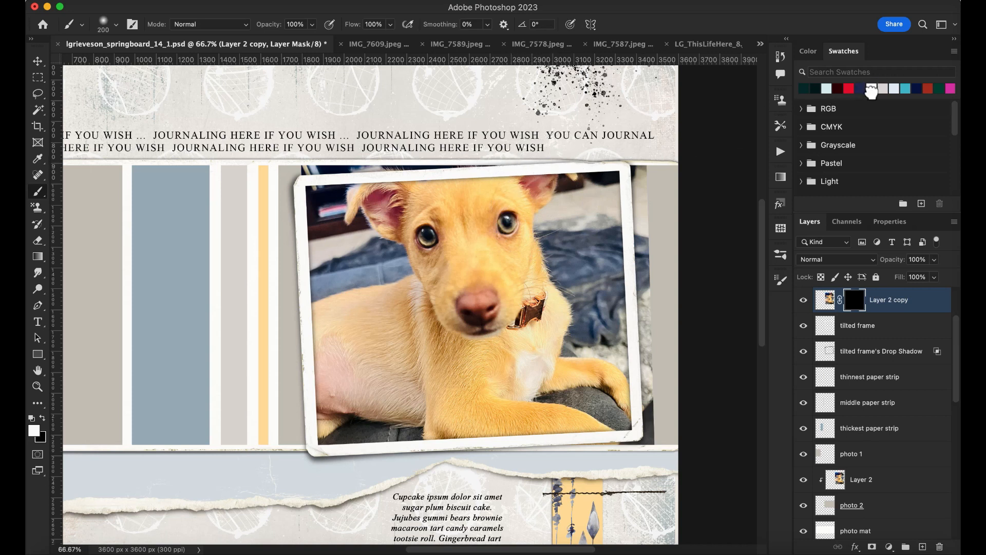
left_click_drag(871, 91, 804, 88)
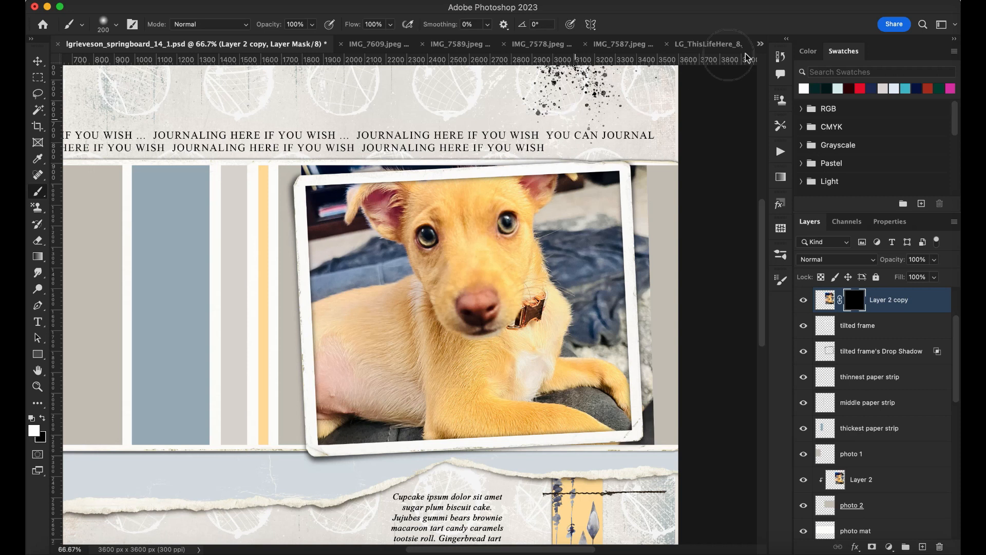
left_click(805, 53)
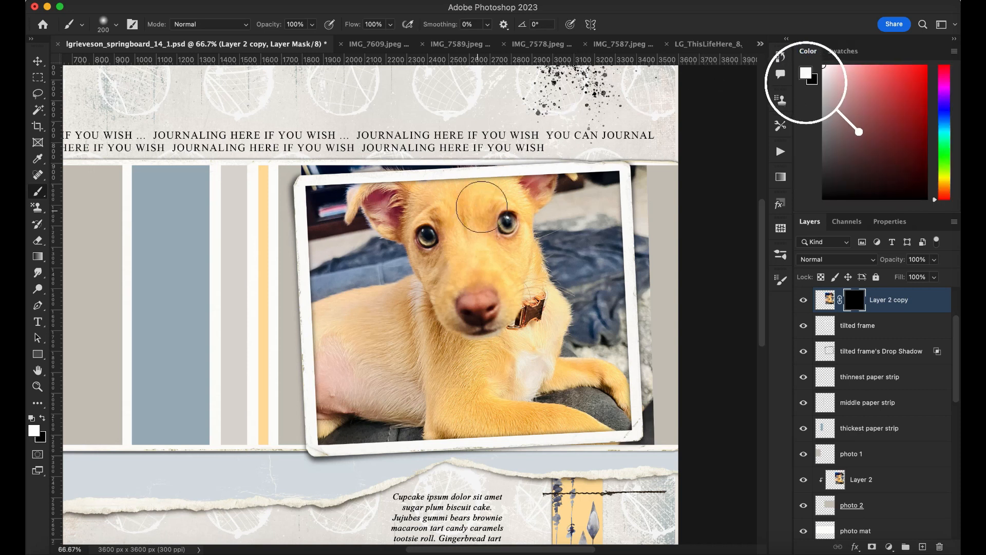
Paint white on the copy's mask to reveal the puppy's ears and head over the frame, reducing the brush to 125 px
mouse_move(525, 171)
left_mouse_down()
mouse_move(544, 182)
mouse_move(548, 154)
mouse_move(524, 191)
left_mouse_up()
key("bracketleft")
key("bracketleft")
key("bracketleft")
mouse_move(563, 159)
left_mouse_down()
mouse_move(557, 187)
mouse_move(571, 173)
left_mouse_up()
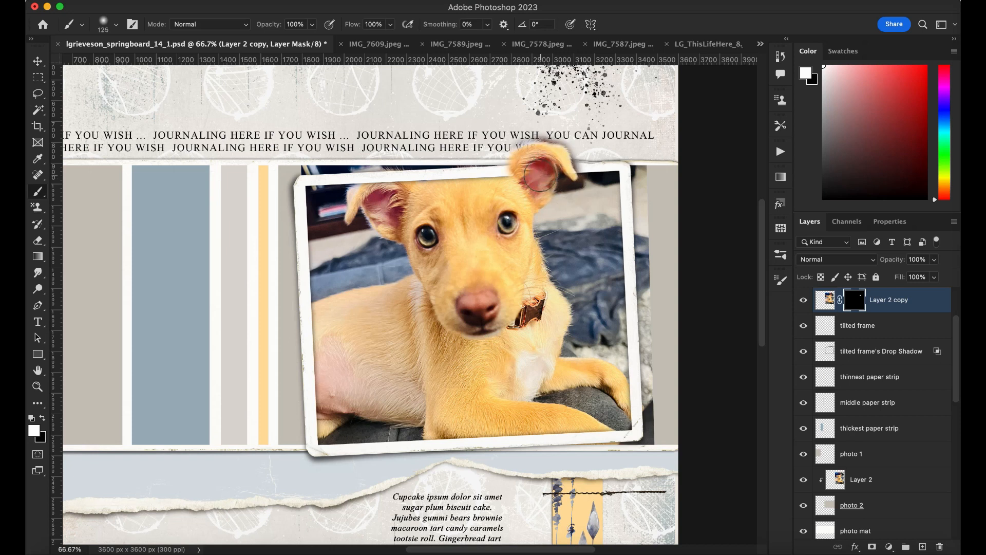
mouse_move(422, 209)
left_mouse_down()
mouse_move(515, 180)
mouse_move(441, 218)
mouse_move(382, 198)
mouse_move(374, 185)
mouse_move(419, 199)
left_mouse_up()
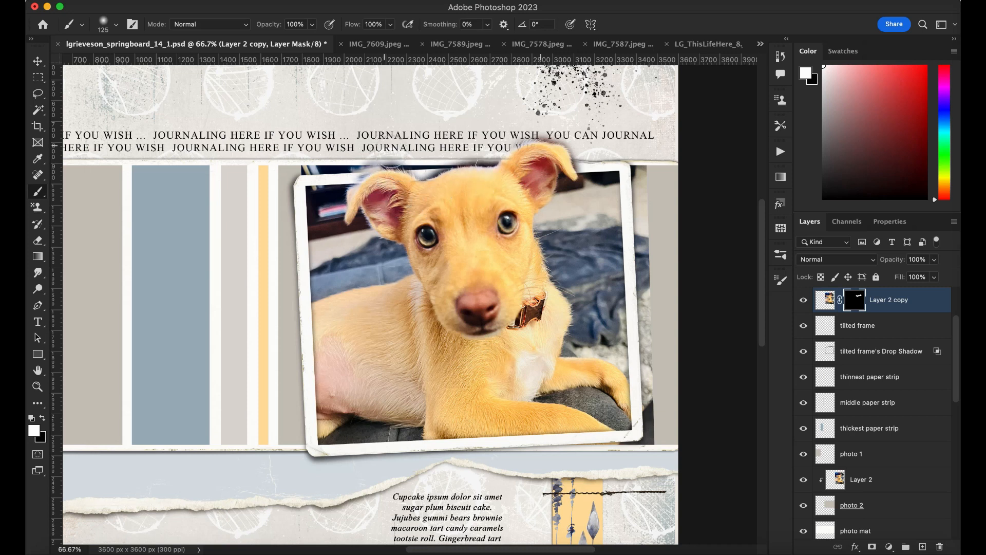
key("x")
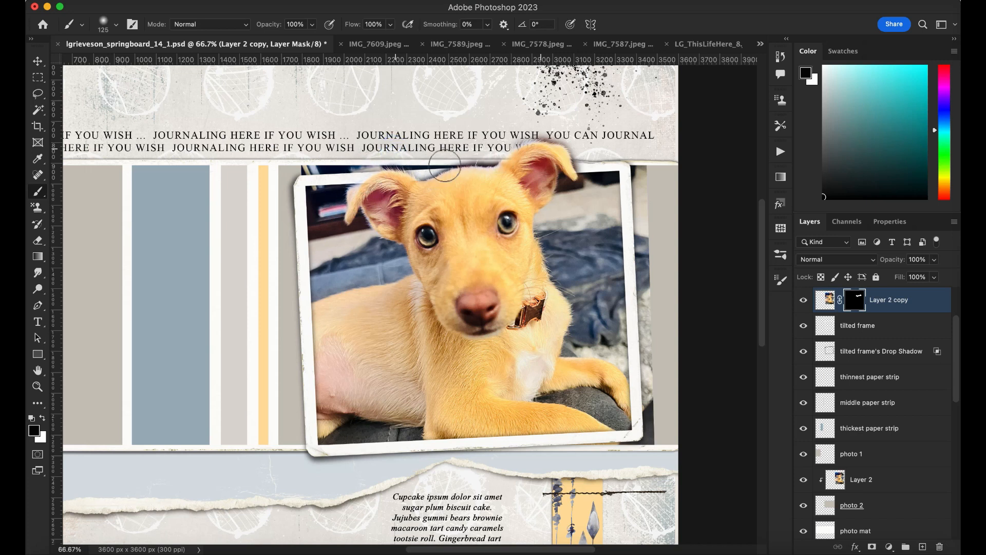
Paint white on the mask to reveal the puppy's nearer front paw over the frame's lower edge
key("x")
mouse_move(611, 421)
left_mouse_down()
mouse_move(541, 432)
mouse_move(614, 440)
mouse_move(436, 439)
mouse_move(536, 439)
mouse_move(561, 425)
mouse_move(619, 452)
mouse_move(503, 439)
mouse_move(635, 453)
mouse_move(648, 410)
mouse_move(648, 457)
mouse_move(636, 468)
mouse_move(628, 461)
mouse_move(652, 429)
mouse_move(616, 447)
left_mouse_up()
key("x")
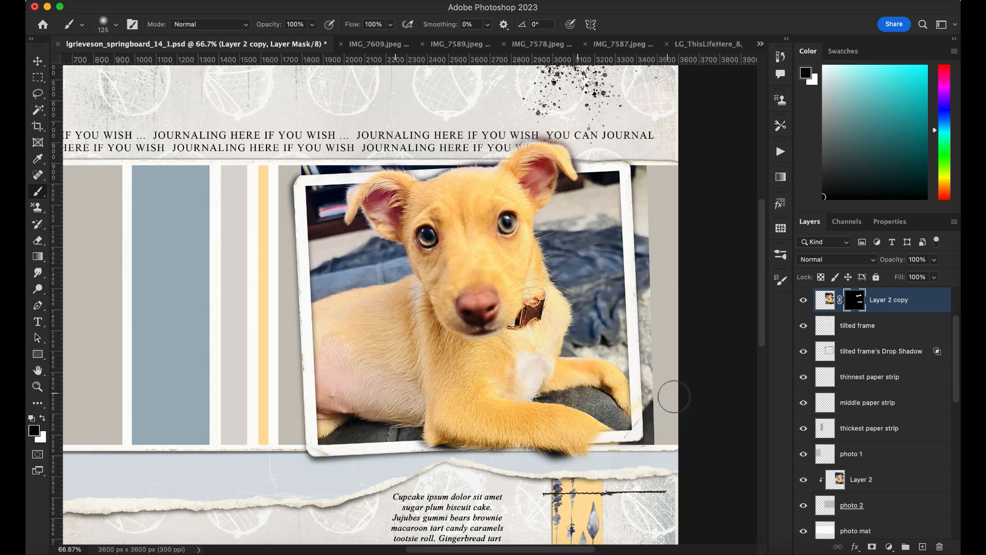
Reveal the other front paw over the frame's right edge, alternating white and black on the mask and using a 100 px brush
mouse_move(626, 392)
left_mouse_down()
mouse_move(641, 403)
mouse_move(630, 398)
left_mouse_up()
key("x")
key("x")
left_click(656, 403)
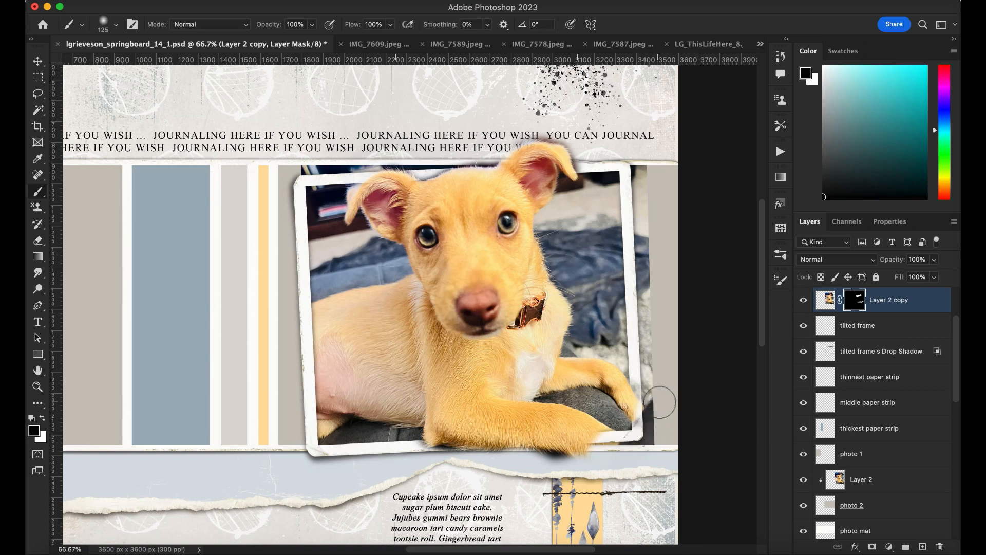
key("x")
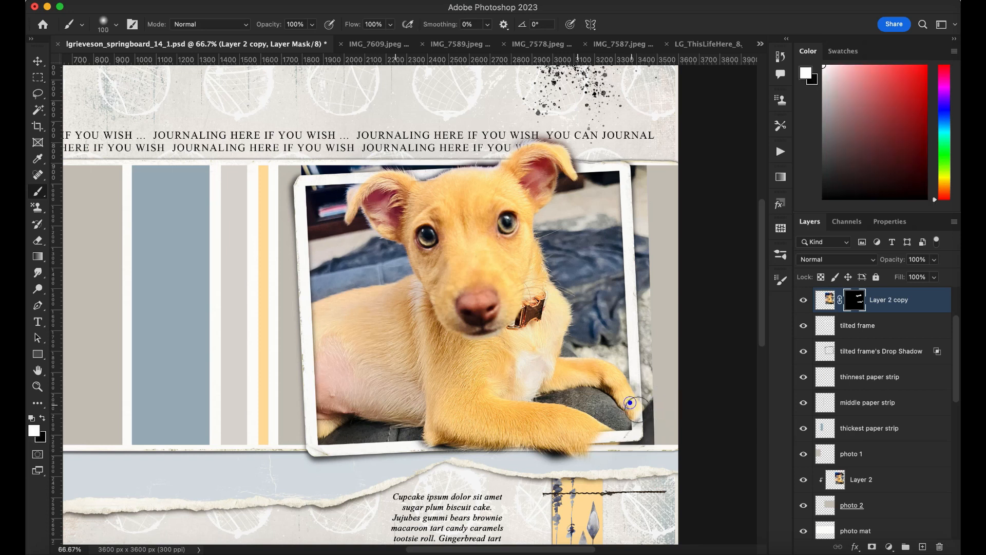
key("x")
key("super+minus")
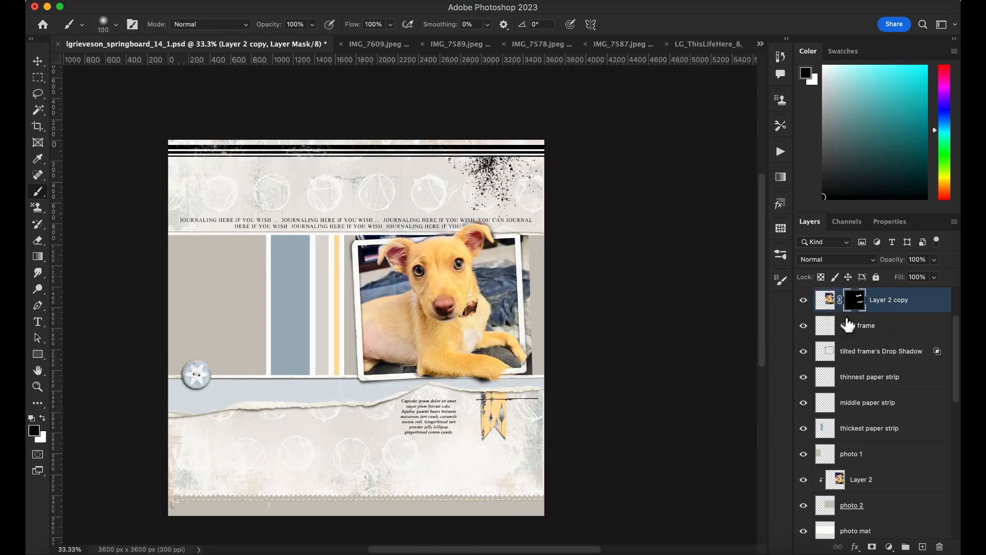
left_click(825, 300)
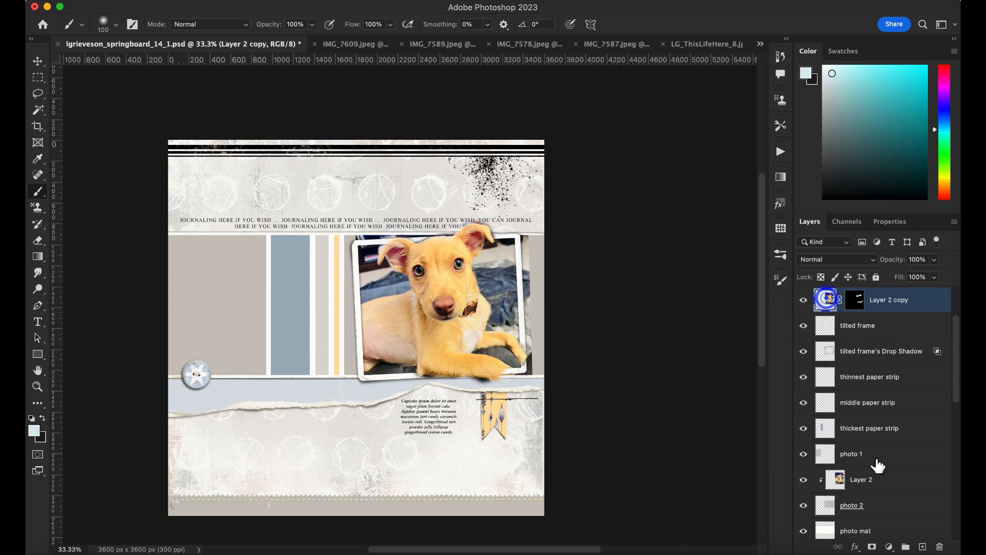
left_click(872, 548)
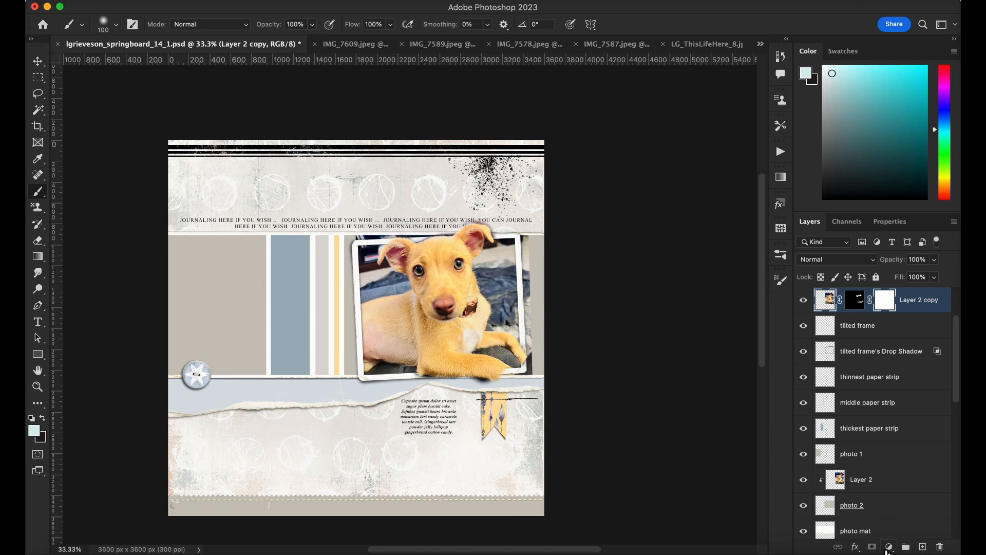
key("super+z")
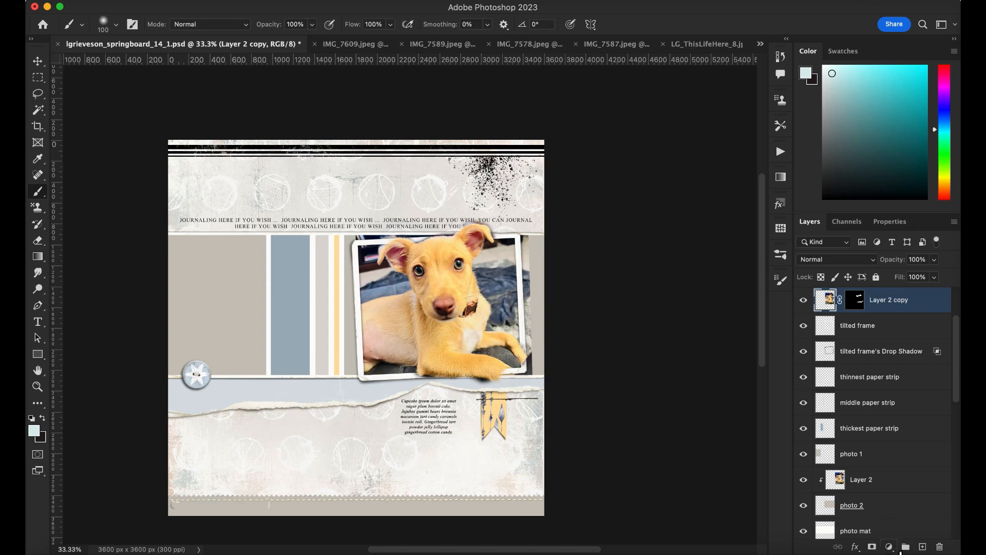
Add a Photo Filter adjustment layer above the masked puppy copy
left_click(891, 548)
left_click(908, 421)
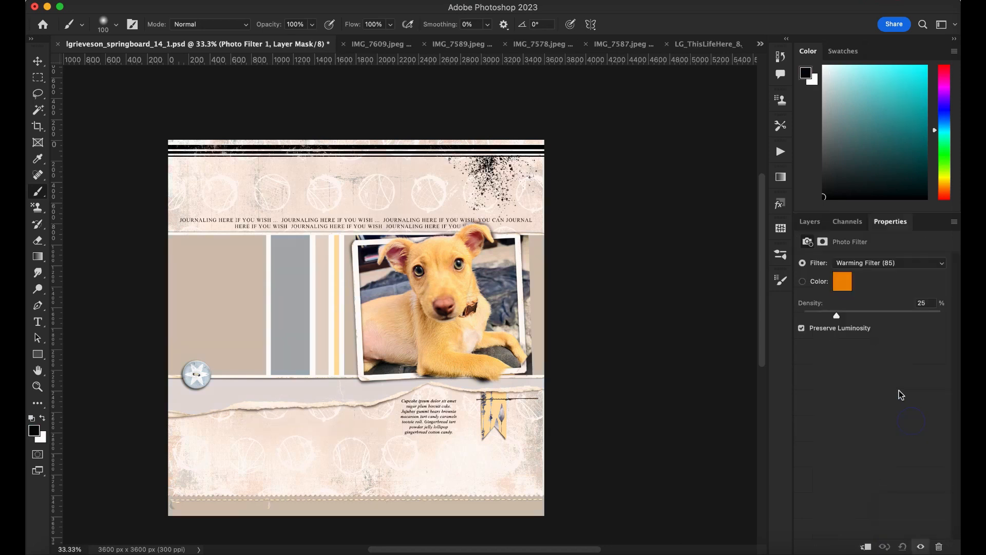
Try a custom orange, #e78d23, as the photo filter's colour
left_click(843, 282)
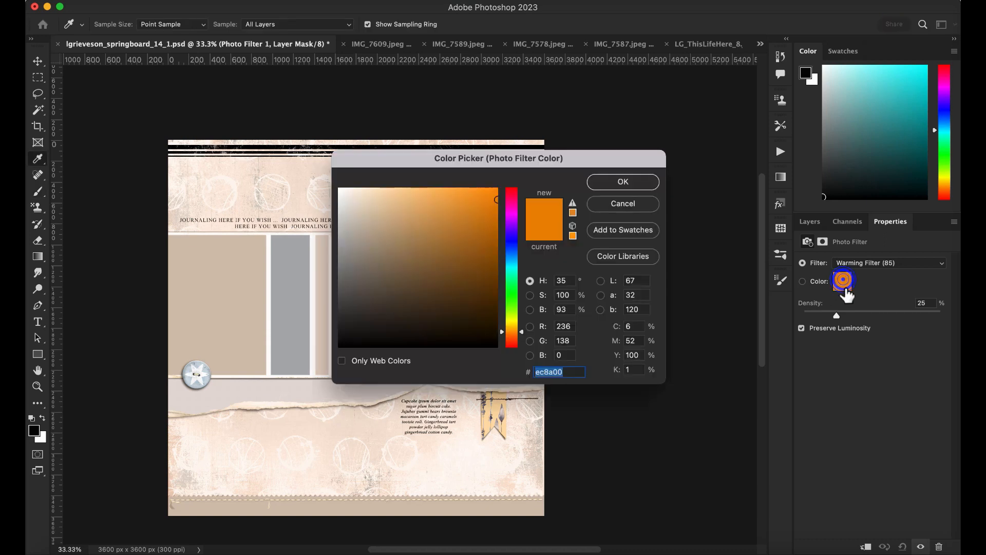
left_click(573, 206)
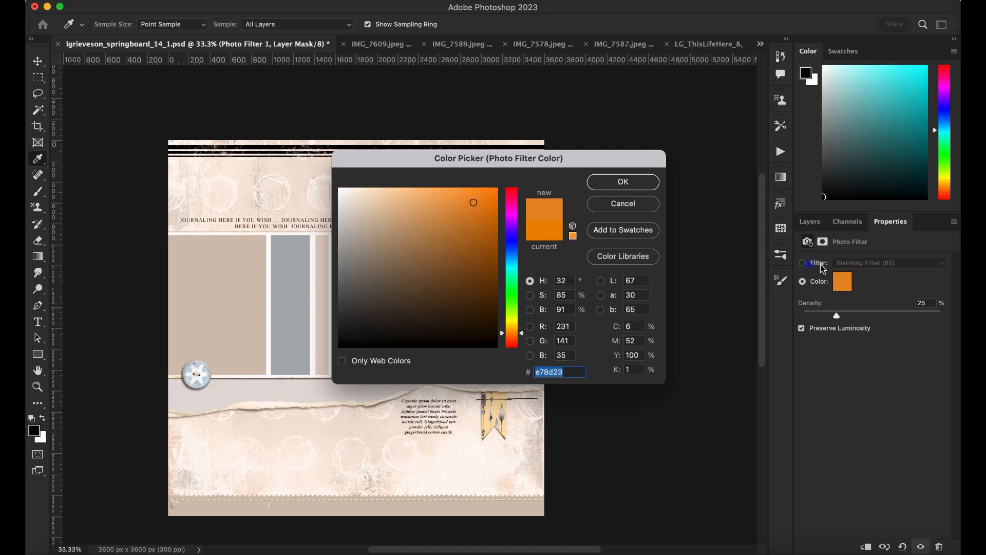
left_click(623, 181)
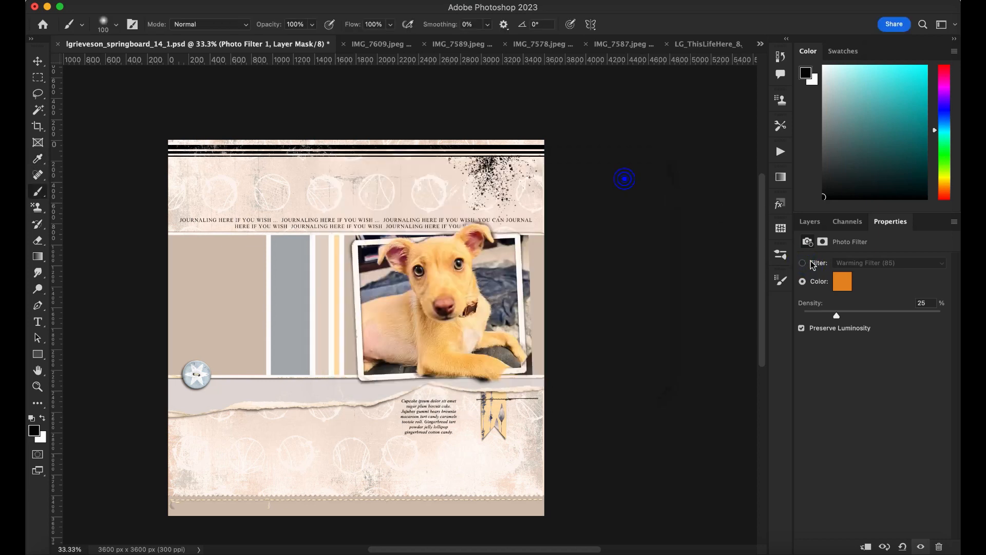
Switch the photo filter from its custom colour to the Cooling Filter (80) preset
left_click(804, 263)
left_click(854, 269)
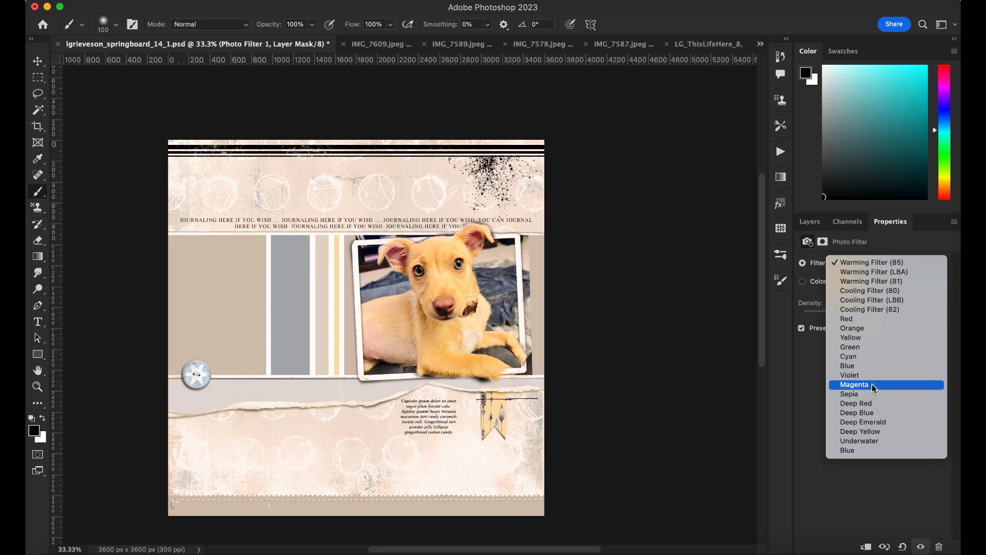
left_click(873, 291)
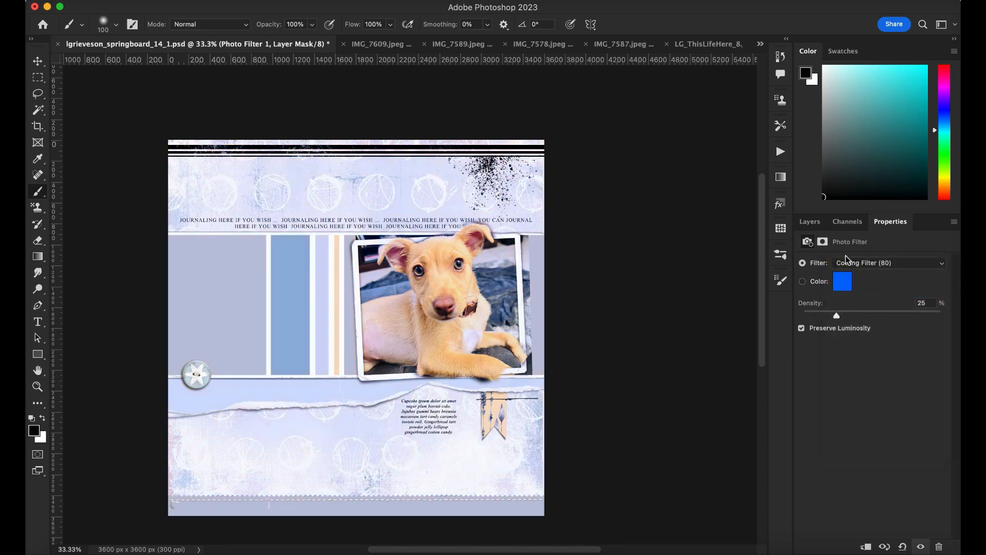
Clip the Photo Filter 1 adjustment layer to the masked puppy copy, Layer 2 copy
left_click(817, 223)
left_click_drag(854, 301, 841, 310)
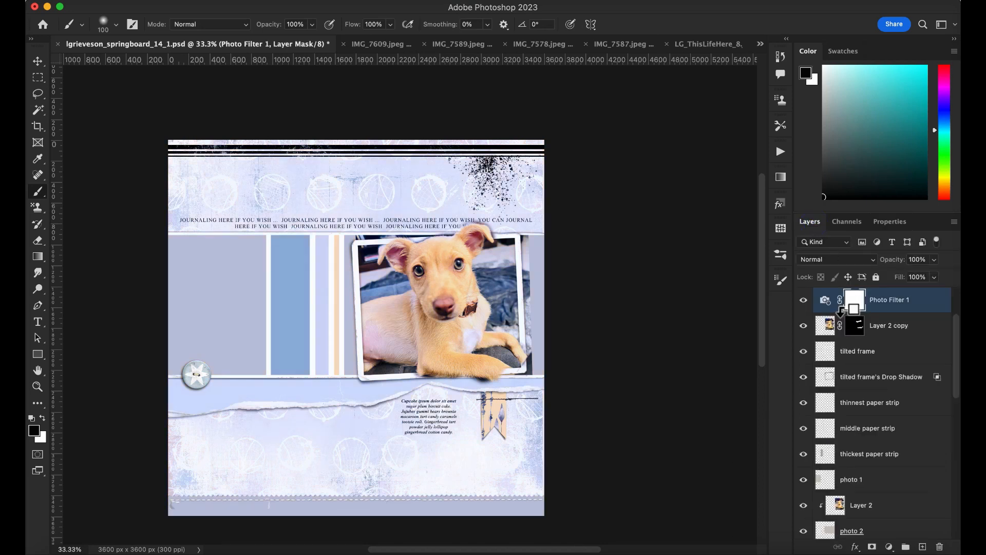
key("super+0")
left_click(838, 309)
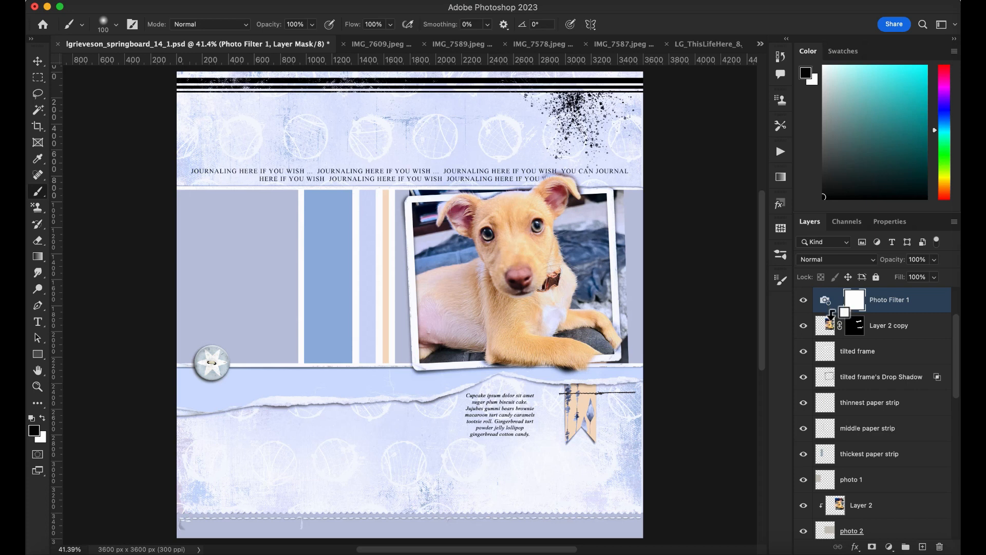
left_click(834, 313, "alt")
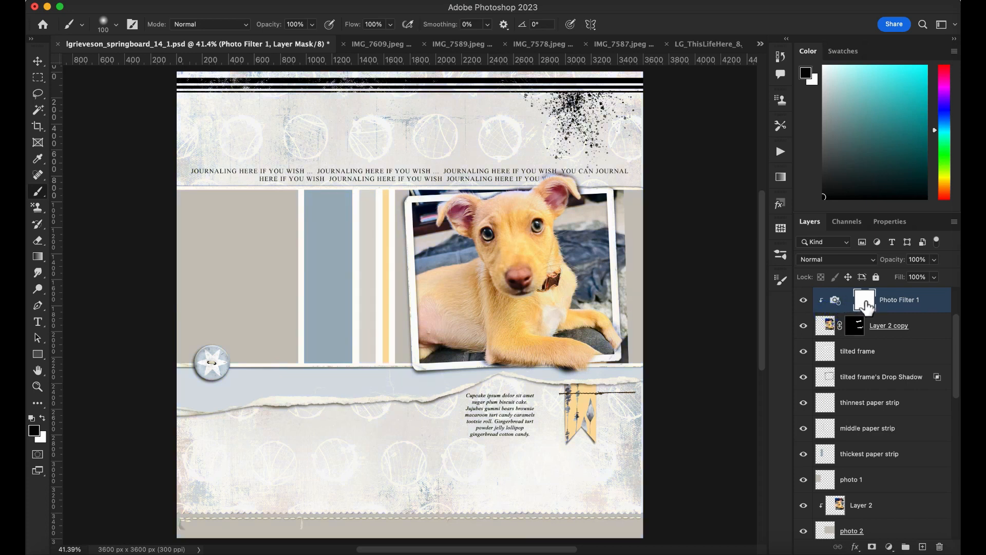
Set the clipped photo filter to Warming Filter (81) with a density of 33%
left_click(836, 303)
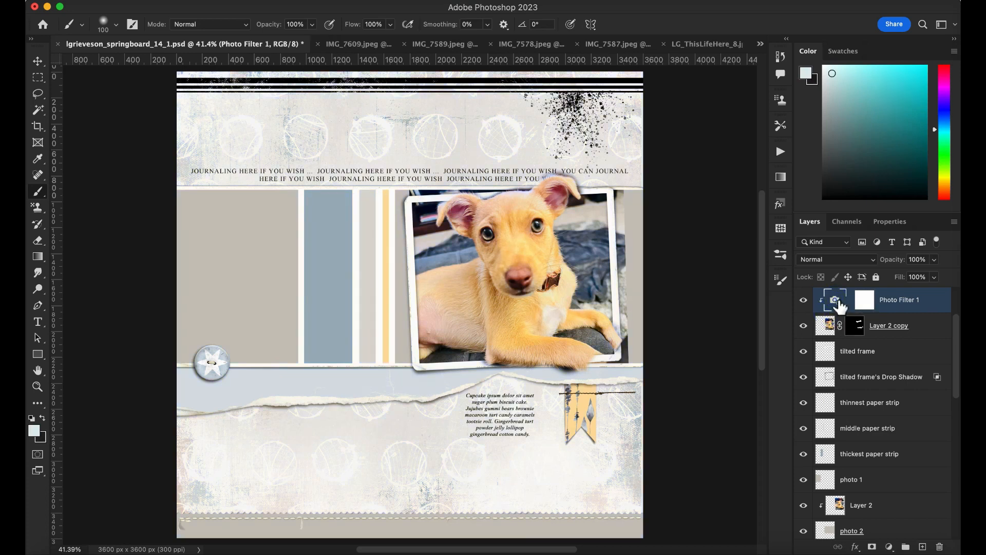
double_click(835, 301)
left_click(857, 264)
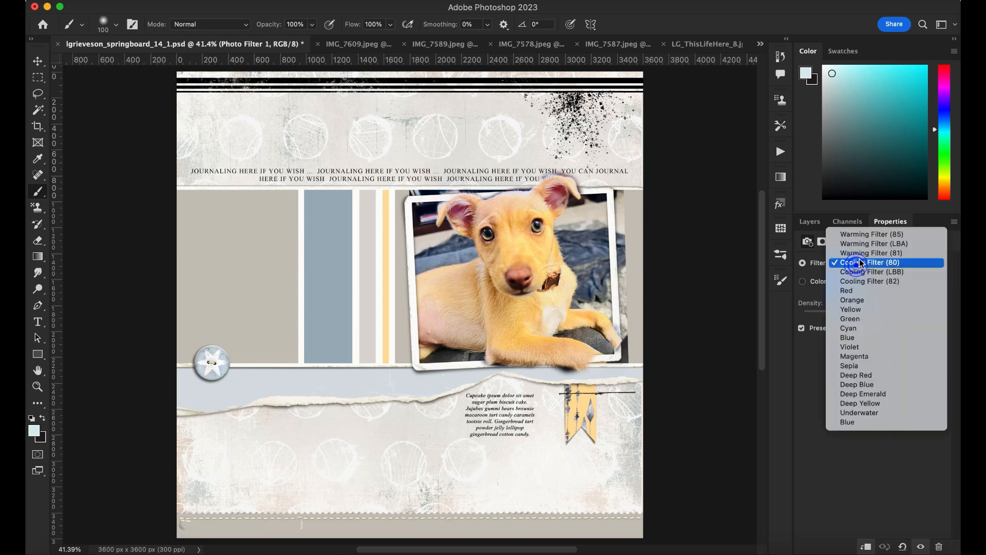
left_click(860, 254)
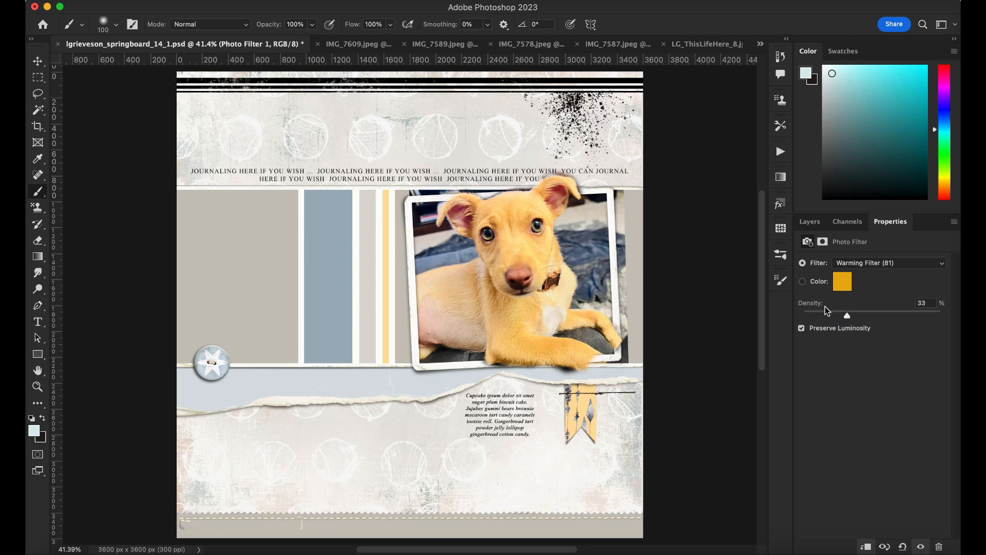
left_click(816, 225)
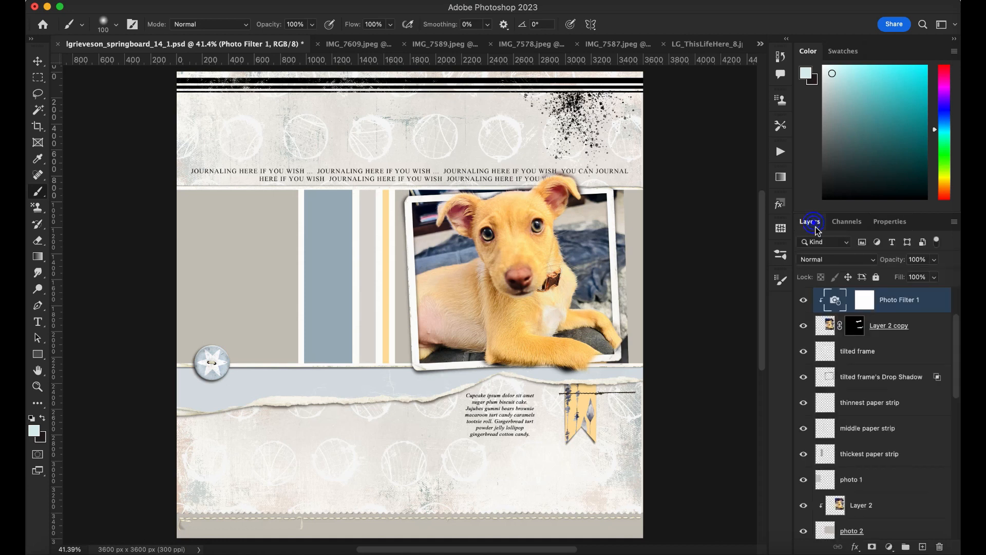
Apply a Vibrance adjustment to Layer 2 copy's image with Vibrance +30 and Saturation +20
left_click(827, 331)
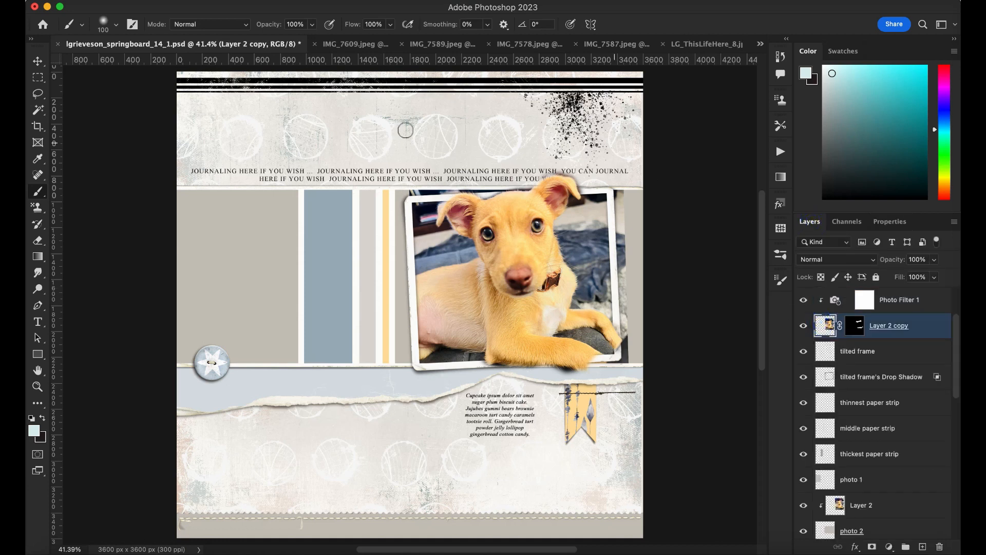
left_click(177, 1)
mouse_move(231, 23)
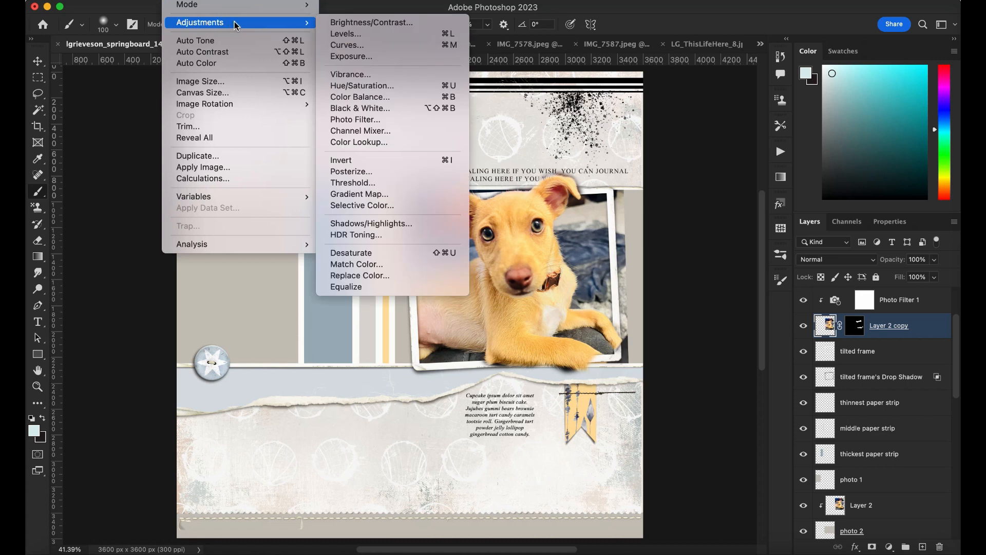
left_click(368, 75)
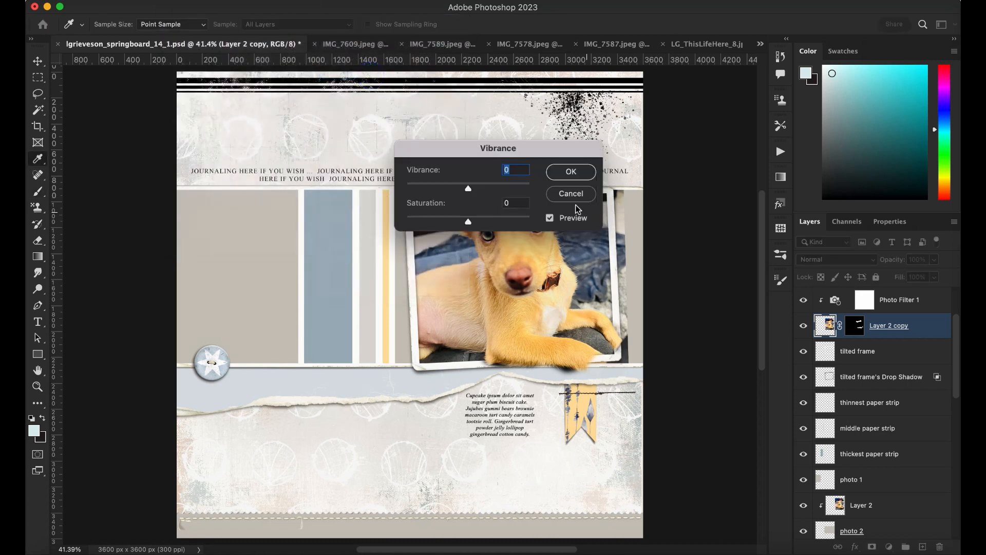
left_click_drag(634, 169, 667, 174)
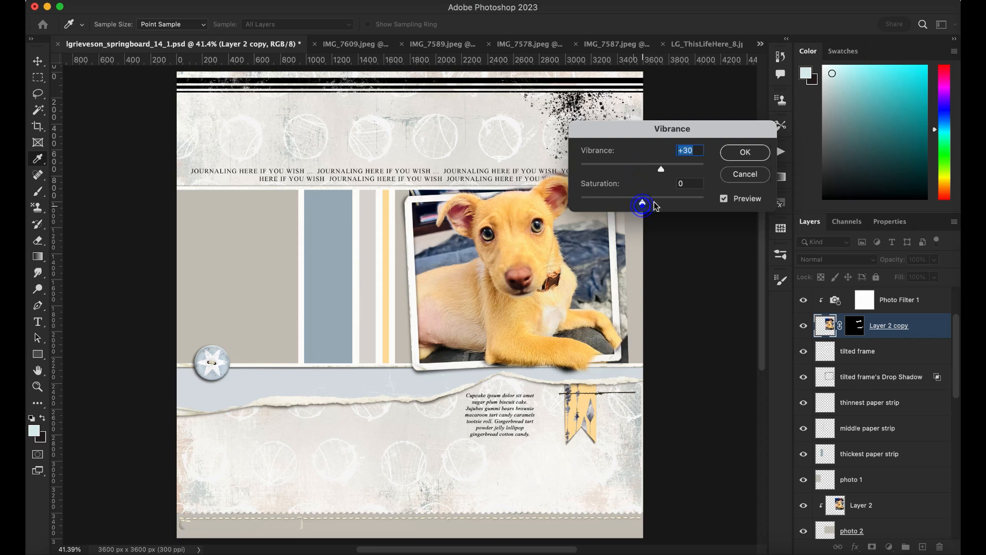
left_click_drag(614, 198, 655, 205)
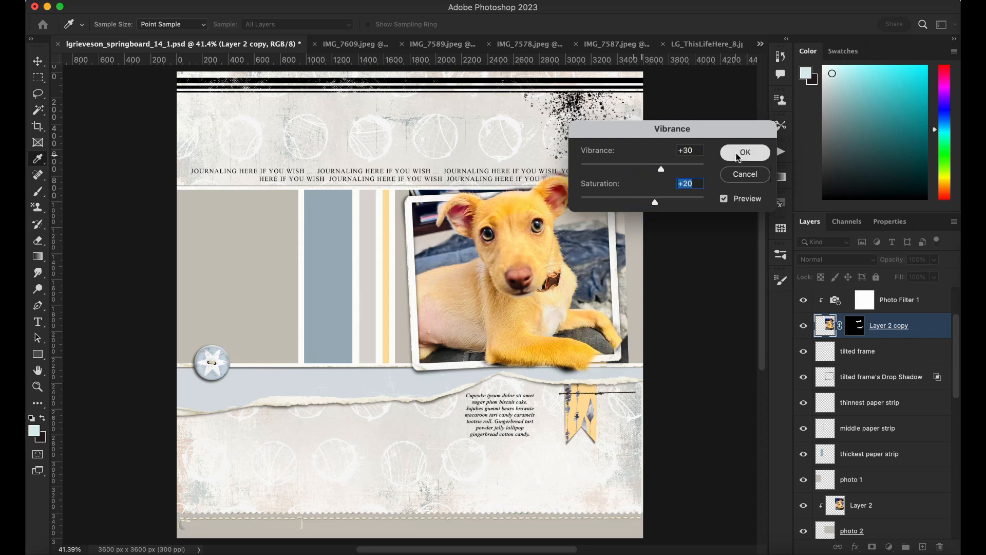
left_click(738, 157)
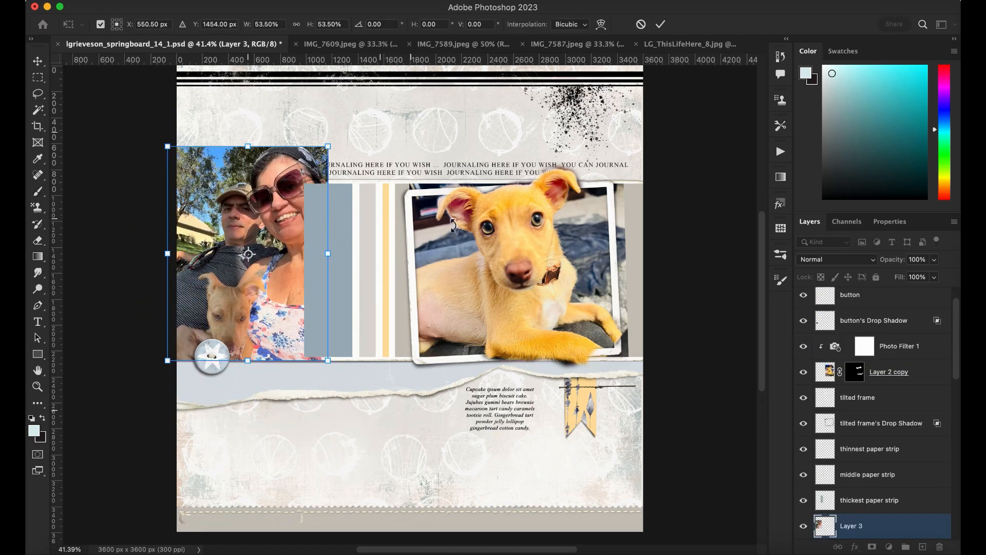
Clip the couple's photo to the photo 1 shape and narrow the photo 2 shape to fit inside the tilted frame
left_click_drag(956, 355, 955, 403)
left_click(859, 390, "alt")
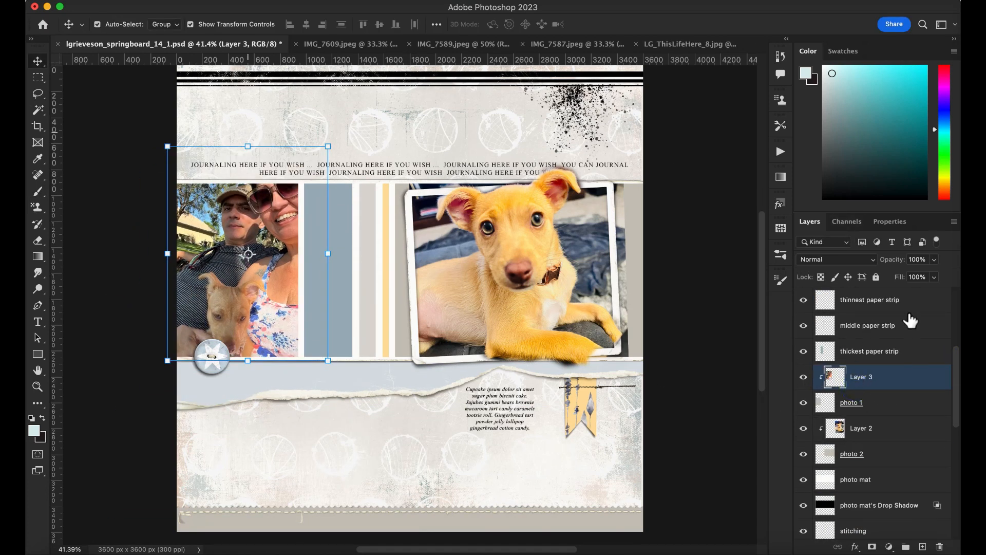
left_click(247, 53)
left_click(632, 204)
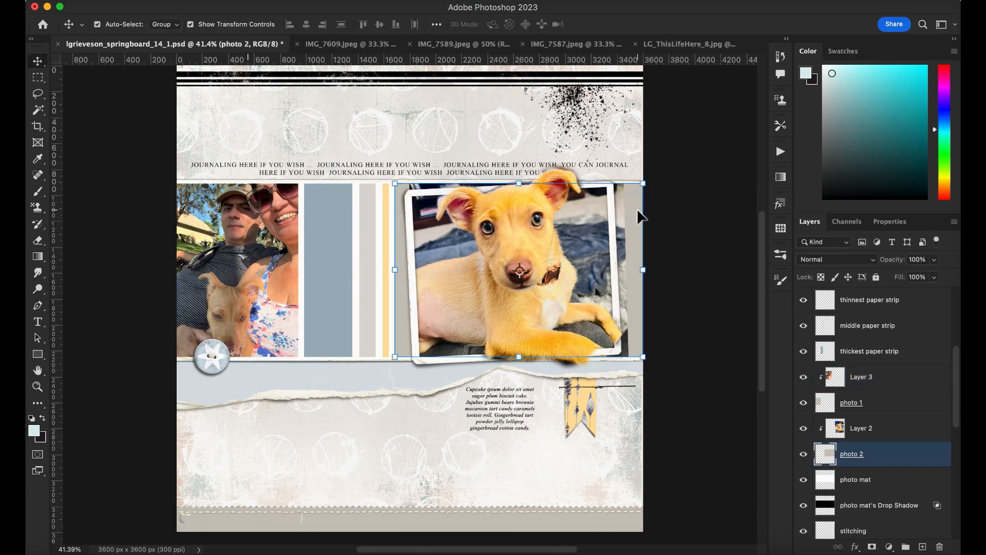
mouse_move(394, 275)
left_mouse_down()
mouse_move(411, 280)
mouse_move(390, 279)
left_mouse_up()
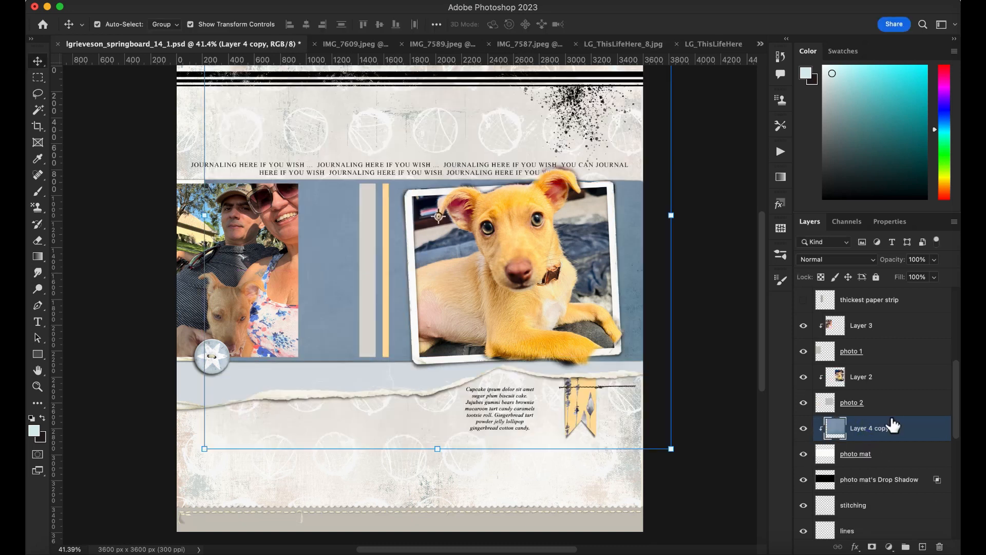
Open LG_ThisLifeHere_9.jpg from Adobe Bridge, bring the leaf paper onto the page, clip it to the thickest paper strip and show that strip
left_click(885, 303)
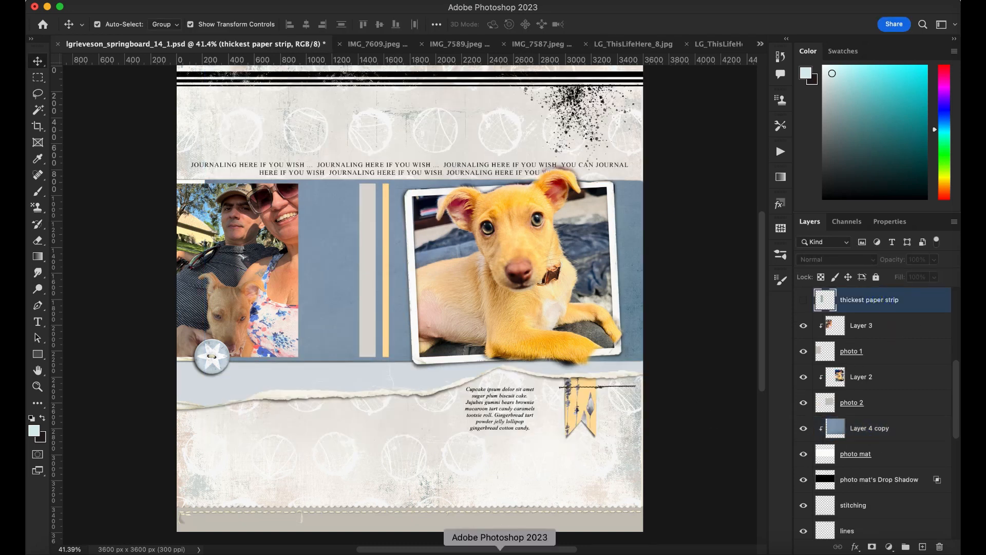
left_click(794, 553)
double_click(631, 324)
left_click_drag(577, 286, 531, 203)
left_click_drag(955, 348, 955, 369)
left_click(872, 464, "alt")
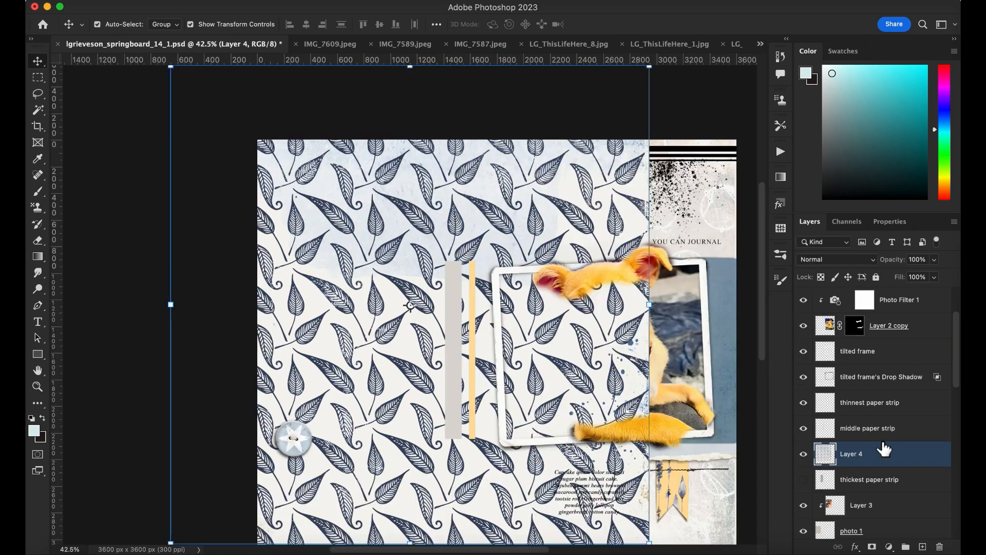
left_click(847, 465, "alt")
left_click(804, 480)
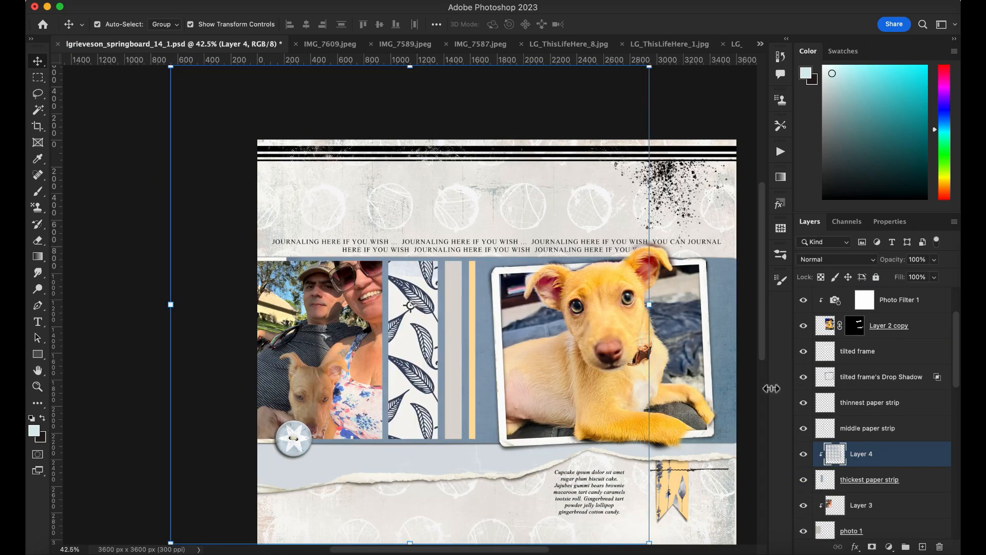
Delete the thinnest paper strip and widen the middle strip to span from the leaf strip to behind the tilted frame
left_click(472, 349)
key("Delete")
left_click(479, 338)
left_click(455, 349)
left_click_drag(461, 350, 508, 354)
left_click_drag(445, 350, 438, 350)
left_click(660, 24)
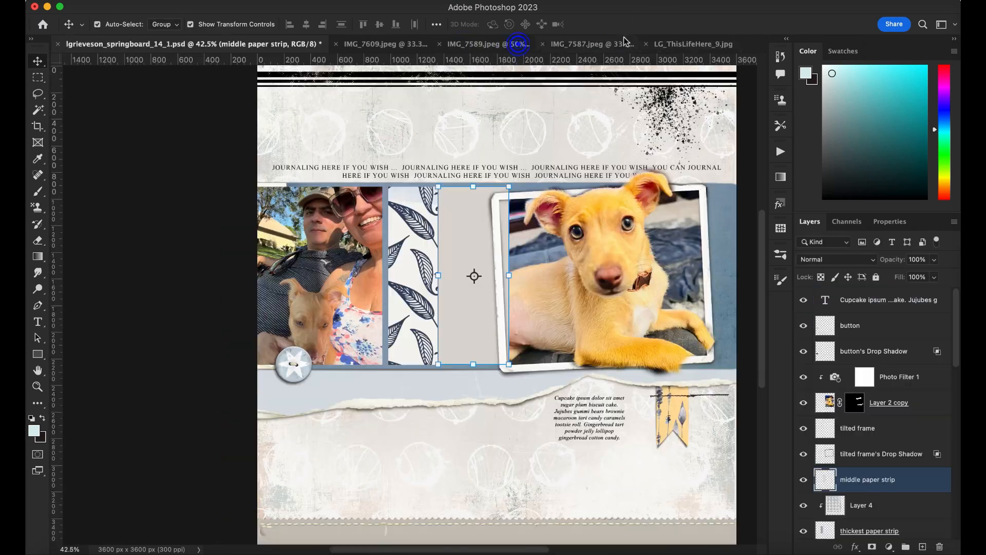
Bring the lakeside puppy photo onto the page, scale it to 61.34% and clip it to the middle paper strip
left_click(645, 44)
left_click(590, 44)
left_click_drag(384, 323, 428, 245)
left_click_drag(434, 359, 484, 363)
left_click_drag(705, 501, 550, 294)
left_click_drag(412, 174, 483, 341)
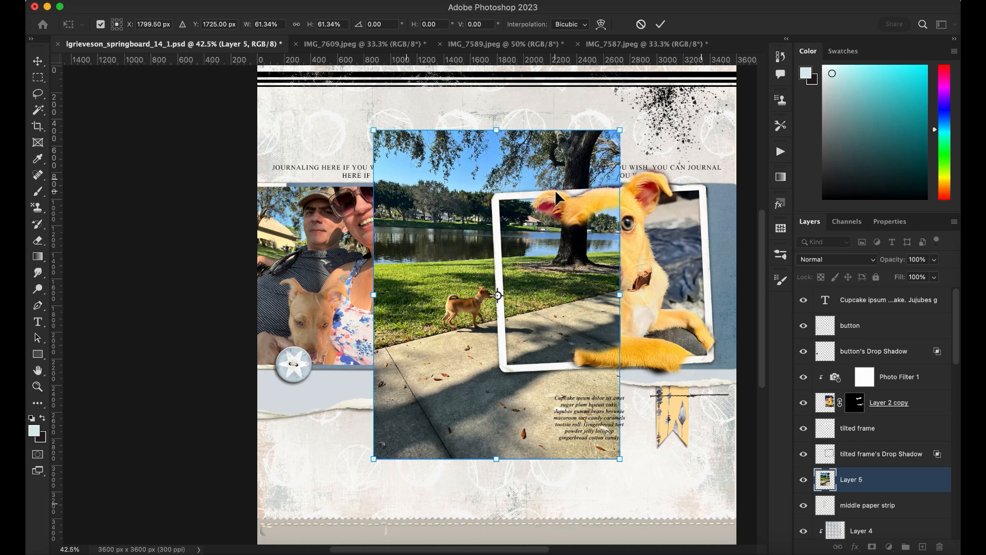
key("Return")
Recolour the splatter with a clipped Solid Color fill layer in a coral pink sampled from the floral dress
left_click(667, 110)
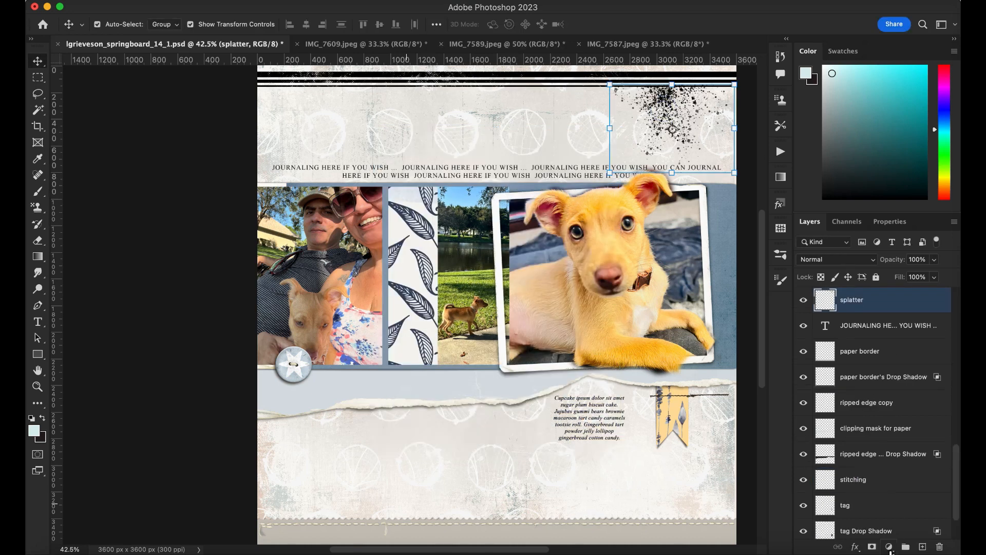
key("i")
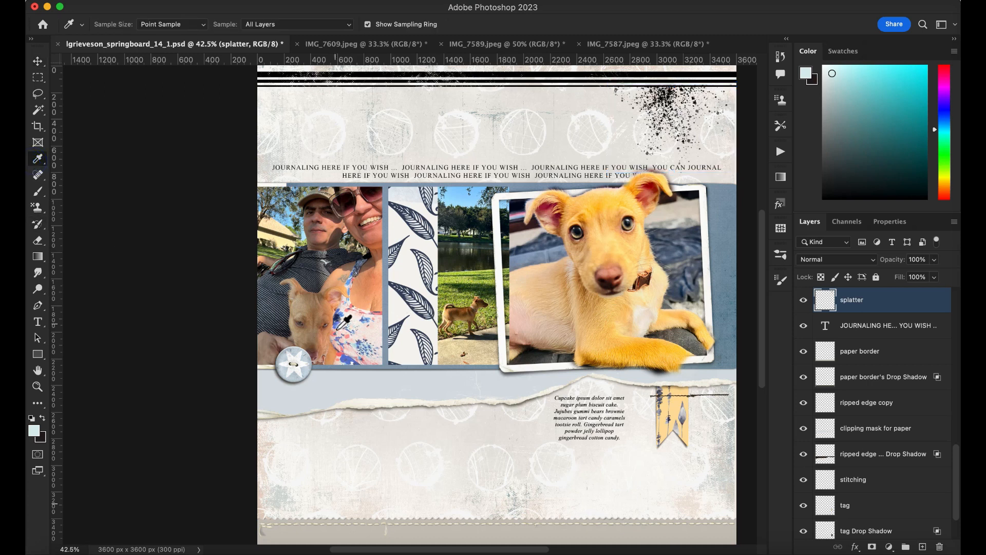
left_click(348, 340)
left_click(890, 547)
left_click(899, 259)
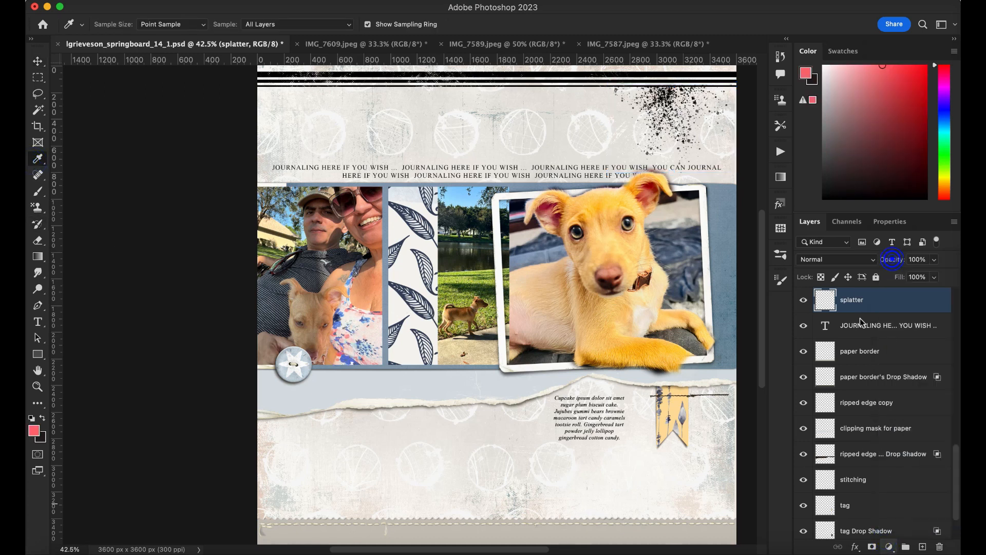
left_click(629, 179)
left_click(850, 318, "alt")
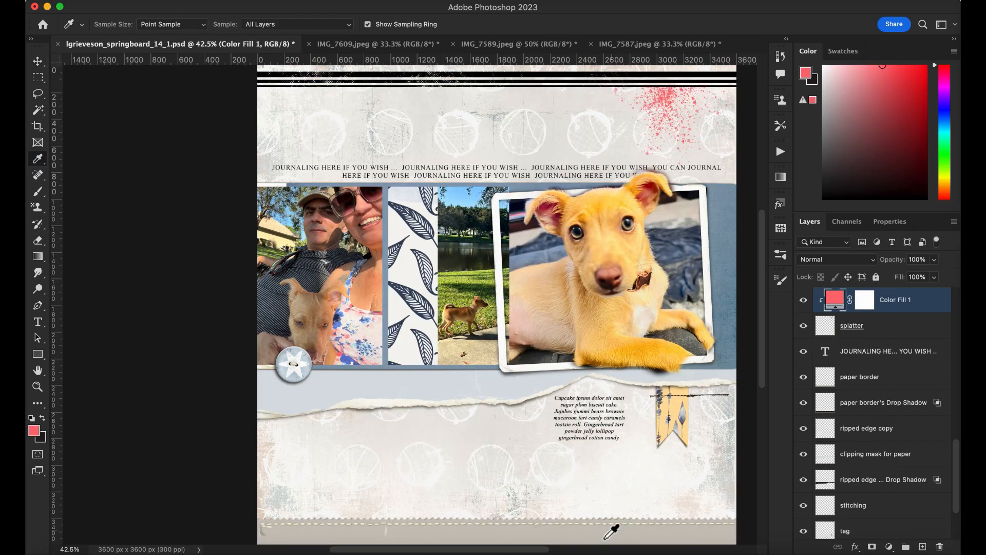
key("v")
left_click(386, 529)
left_click(398, 538)
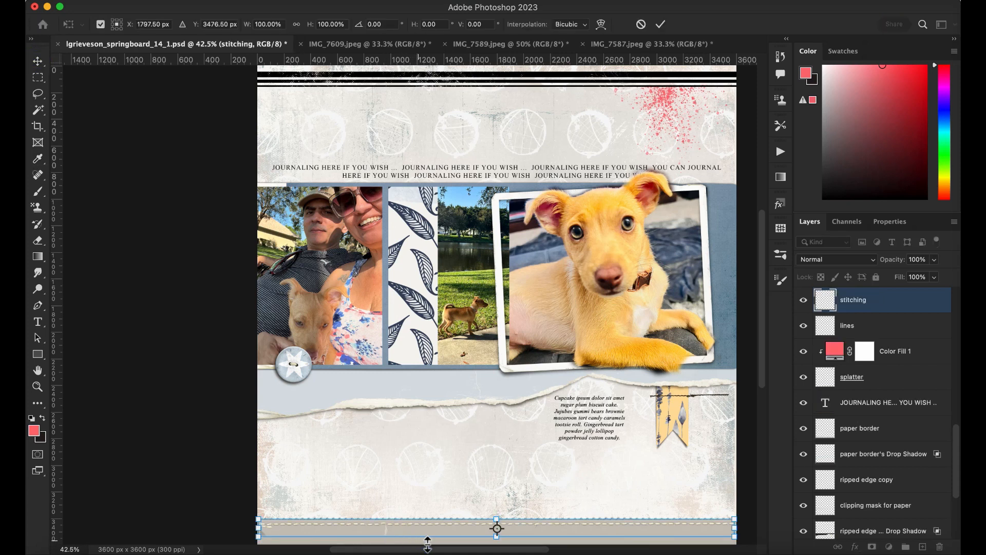
scroll(758, 490, "right", 3)
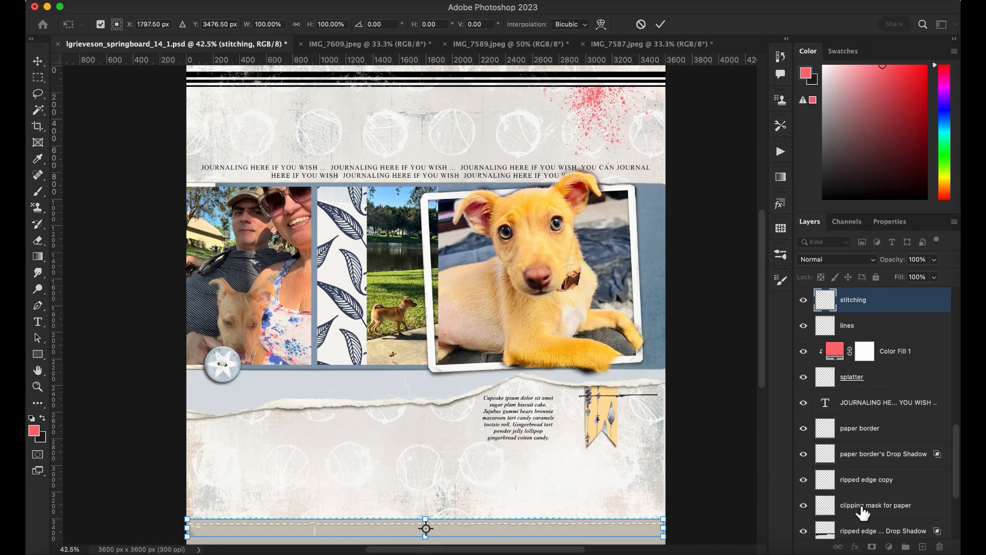
Open LG_ThisLifeHere_18.jpg from Adobe Bridge and place the yellow brushstroke paper on the page above the clipping mask for paper layer
left_click(863, 508)
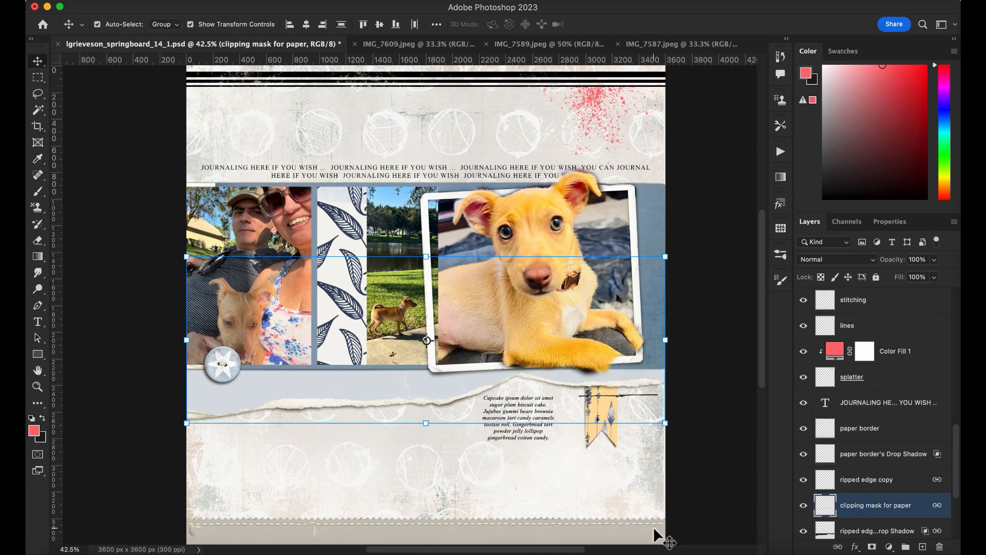
left_click(851, 432)
left_click(891, 509)
left_click(751, 548)
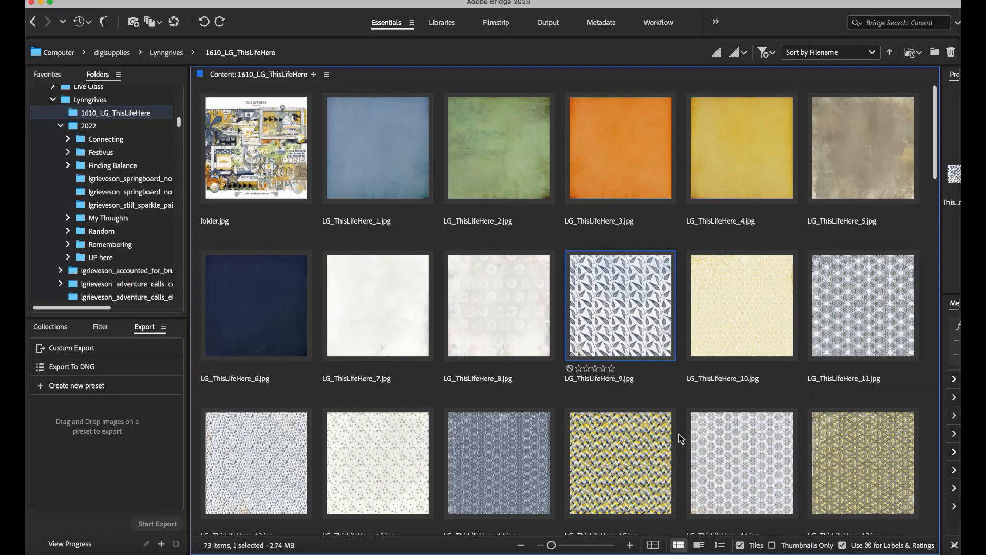
scroll(652, 464, "down", 10)
scroll(652, 464, "up", 10)
scroll(652, 464, "down", 3)
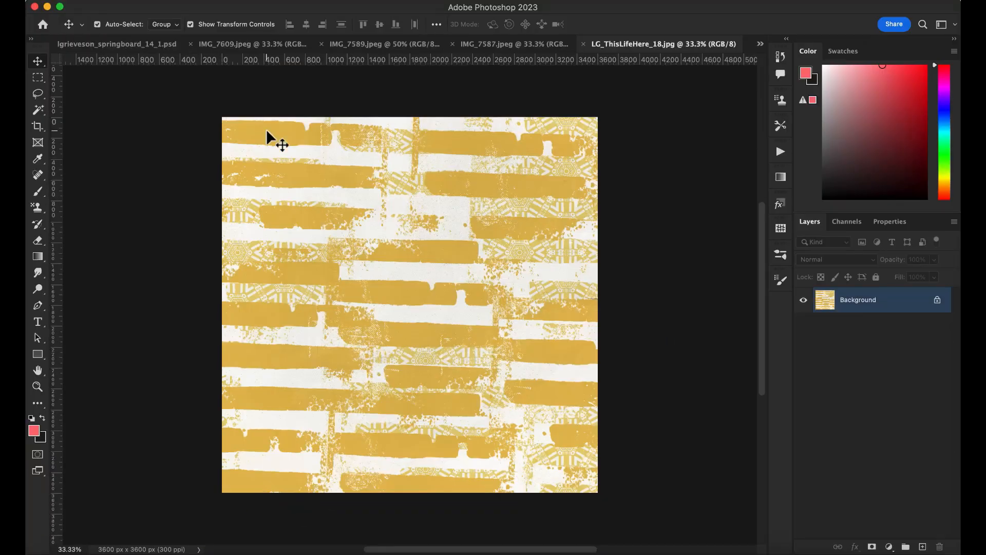
left_click_drag(266, 128, 193, 268)
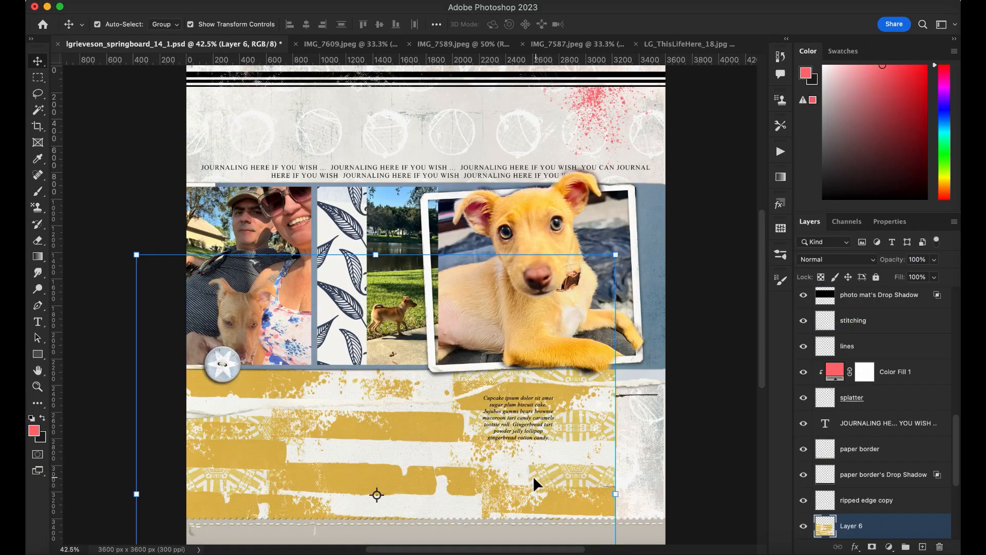
Position the yellow paper across the page's lower part and clip it to the clipping mask for paper layer
left_click_drag(535, 480, 583, 536)
scroll(940, 531, "down", 5)
mouse_move(865, 360)
left_mouse_down()
mouse_move(863, 316)
mouse_move(847, 367)
left_mouse_up()
left_click(852, 368, "alt")
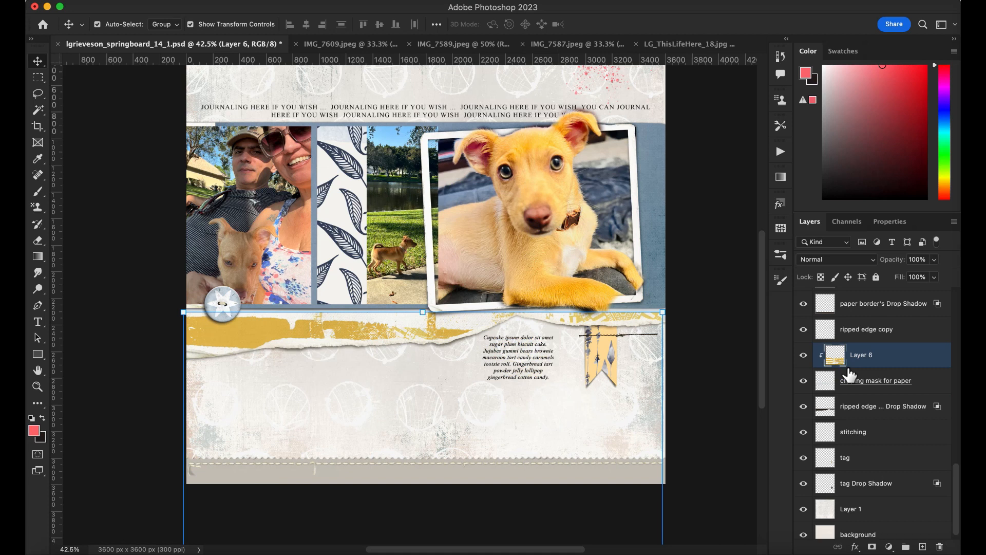
Close the LG_ThisLifeHere_18 paper and the IMG_7587, IMG_7589 and IMG_7609 photo files, keeping only the scrapbook page open
left_click(609, 467)
left_click(549, 45)
left_click(470, 44)
left_click(601, 45)
left_click(461, 44)
left_click(317, 44)
left_click(463, 295)
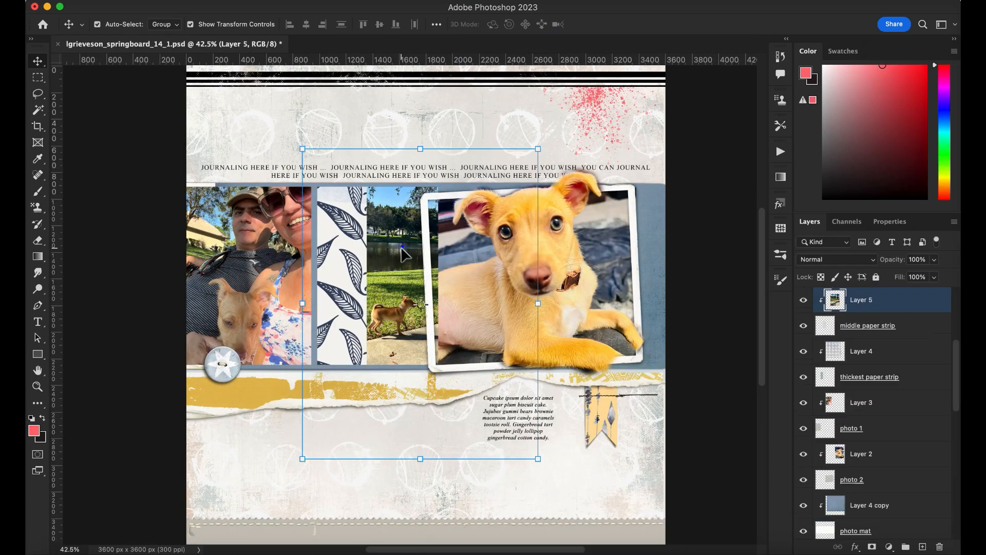
Reposition, tilt counter-clockwise and slightly narrow the clipped pond photo so the small dog shows beside the leaf-patterned strip
left_click_drag(539, 303, 440, 303)
left_click_drag(500, 152, 482, 137)
left_click_drag(414, 272, 572, 286)
left_click_drag(403, 327, 371, 329)
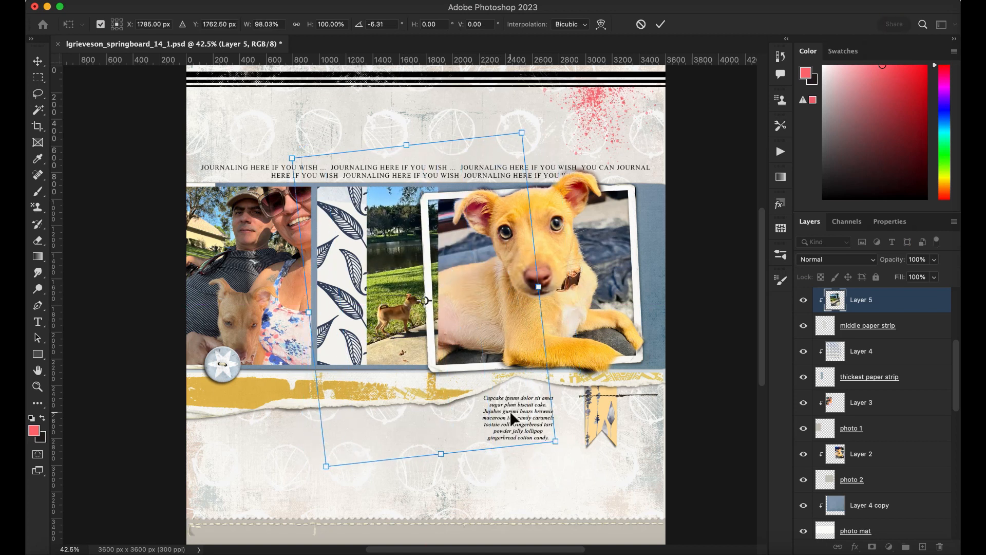
key("Return")
Open LG_ThisLifeHere_23.jpg from Adobe Bridge and place the navy star paper on the page above the paper border layer
left_click(656, 539)
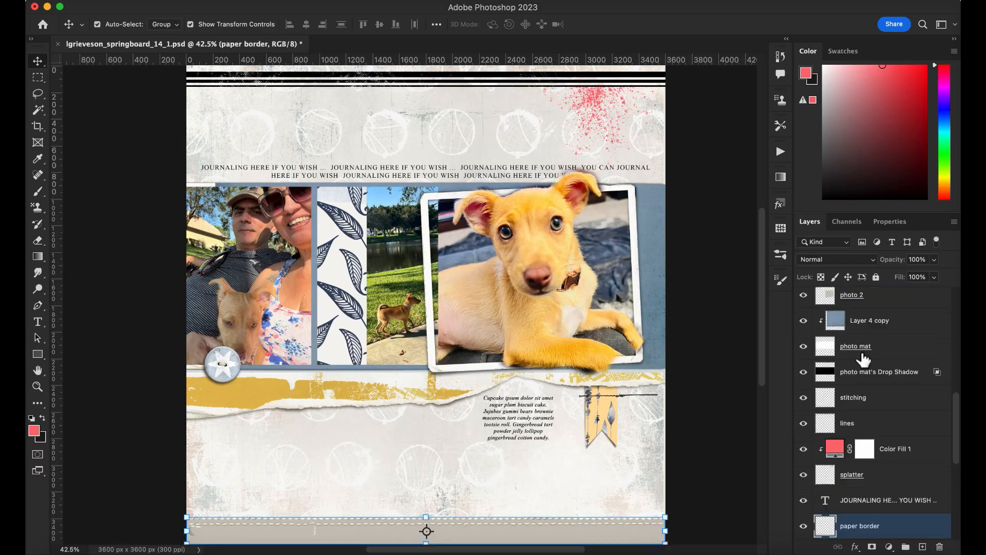
left_click(794, 553)
scroll(633, 380, "down", 4)
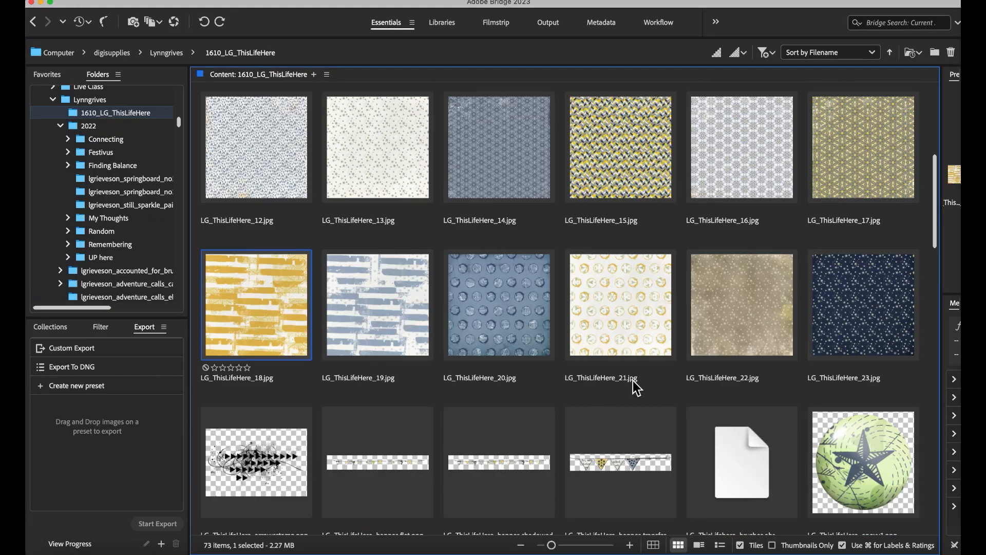
double_click(833, 301)
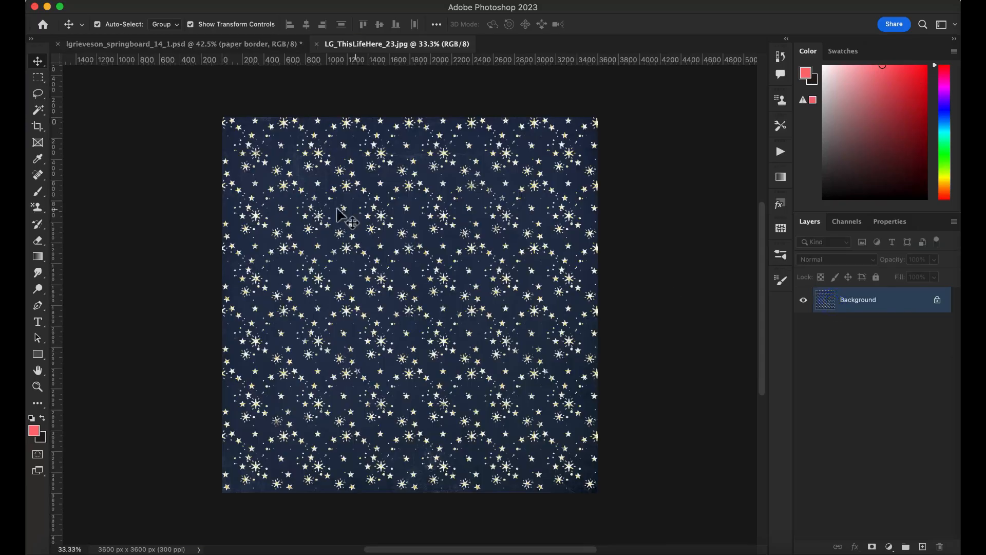
left_click_drag(353, 220, 288, 437)
Position the navy star paper over the page's lower part, widen it slightly past the edges and clip it to paper border
left_click_drag(411, 426, 580, 416)
scroll(735, 406, "down", 3)
left_click_drag(663, 439, 682, 441)
scroll(903, 469, "down", 2)
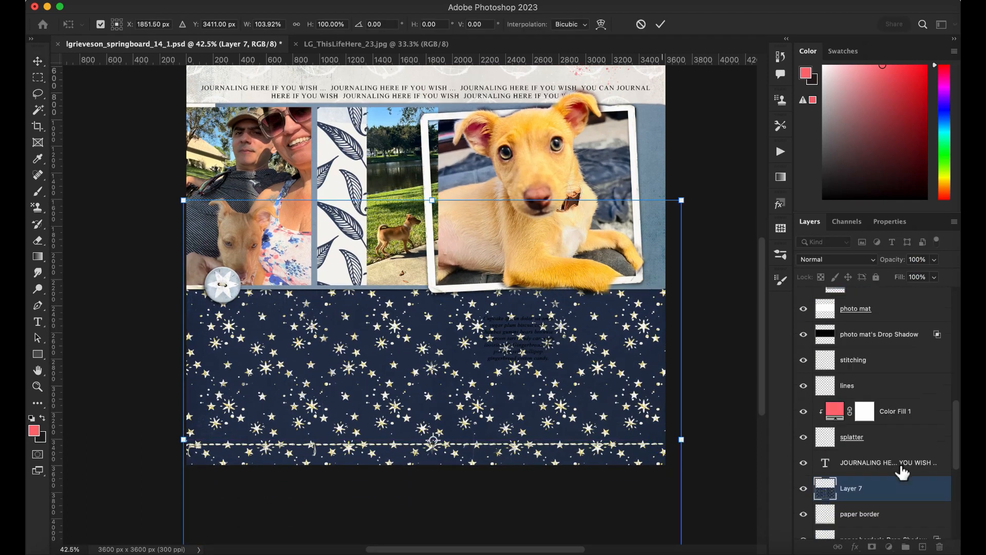
left_click(866, 485, "alt")
scroll(740, 406, "up", 3)
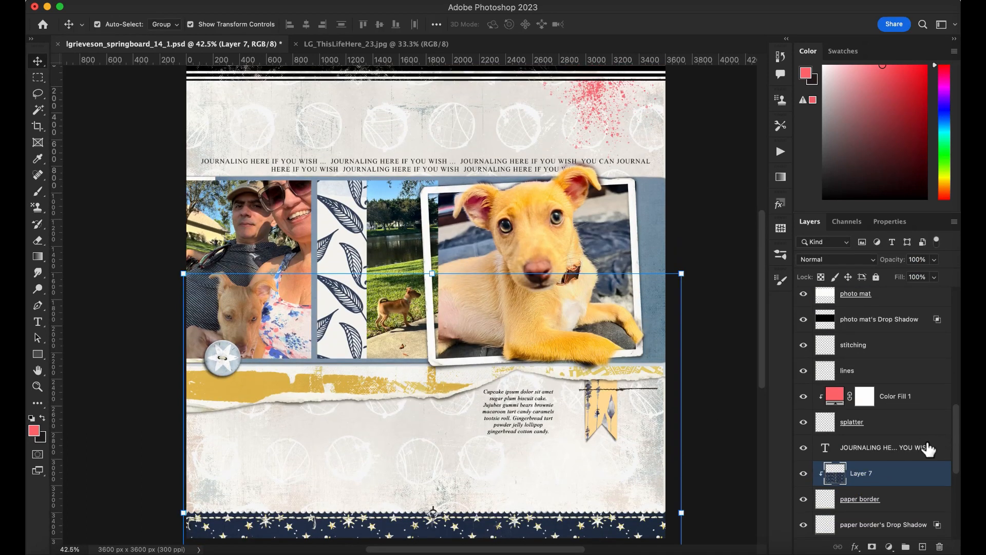
Add the LG_ThisLifeHere_10 paper beneath the tag layers with a black layer mask, and choose the 2w_marks2_mark3T brush
scroll(925, 447, "down", 3)
left_click(878, 500)
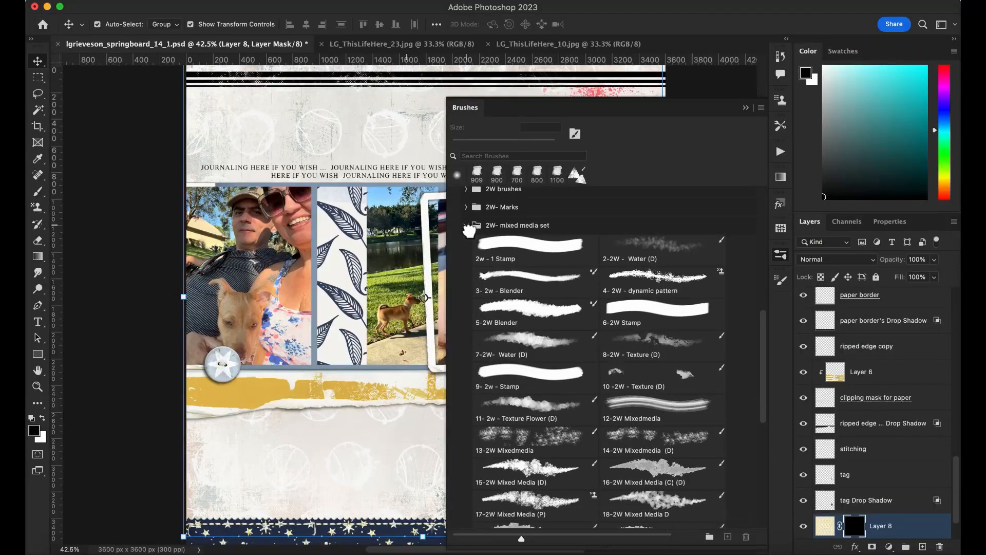
left_click(467, 226)
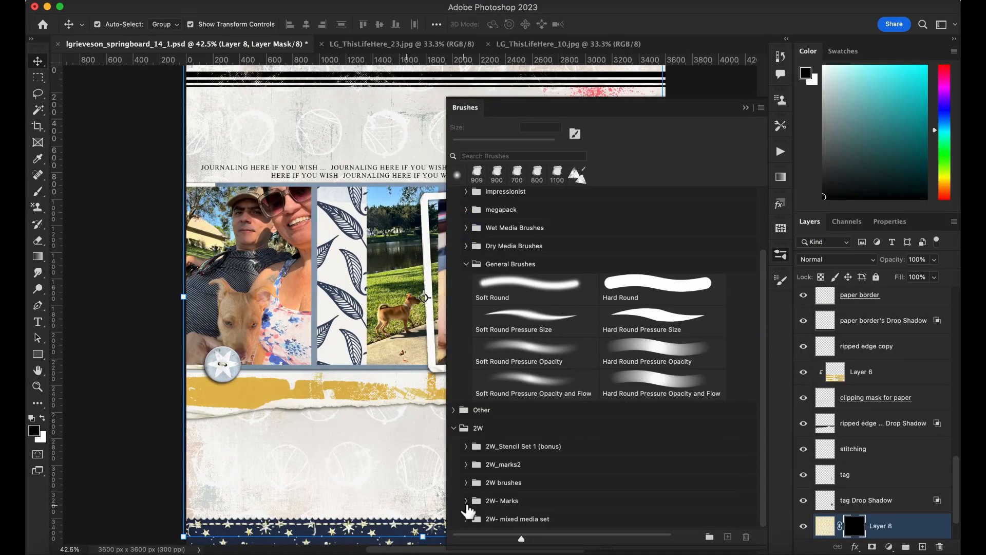
scroll(653, 392, "down", 3)
left_click(464, 392)
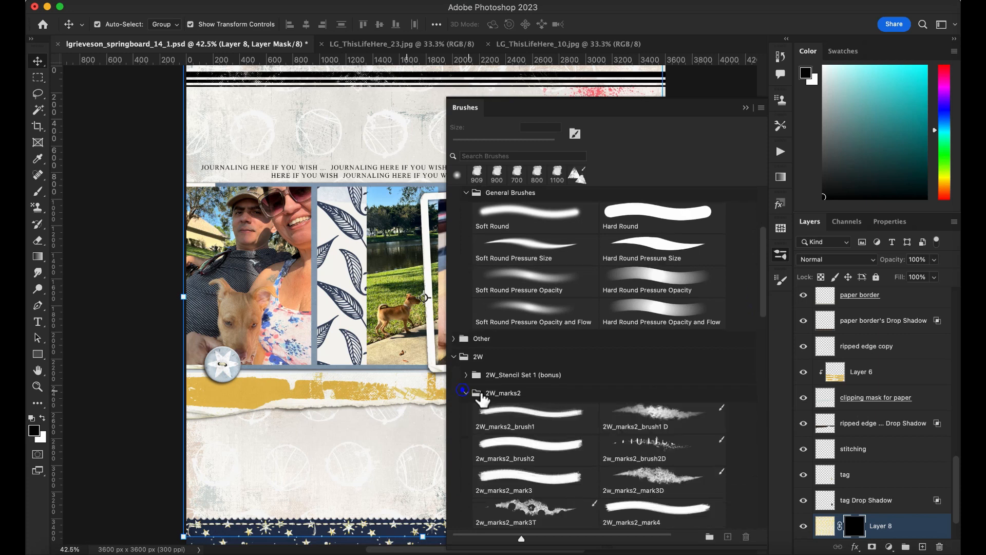
left_click(663, 416)
left_click(531, 511)
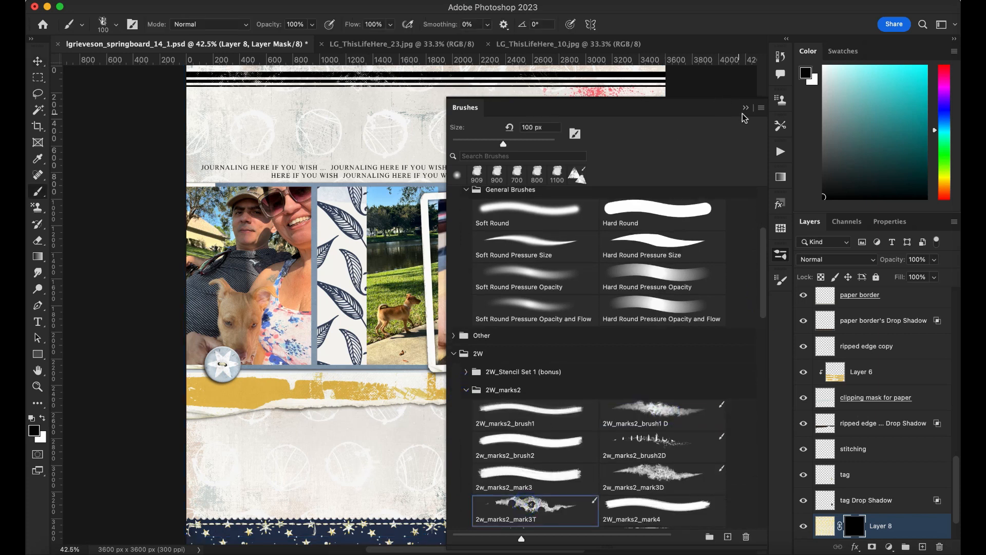
left_click(746, 107)
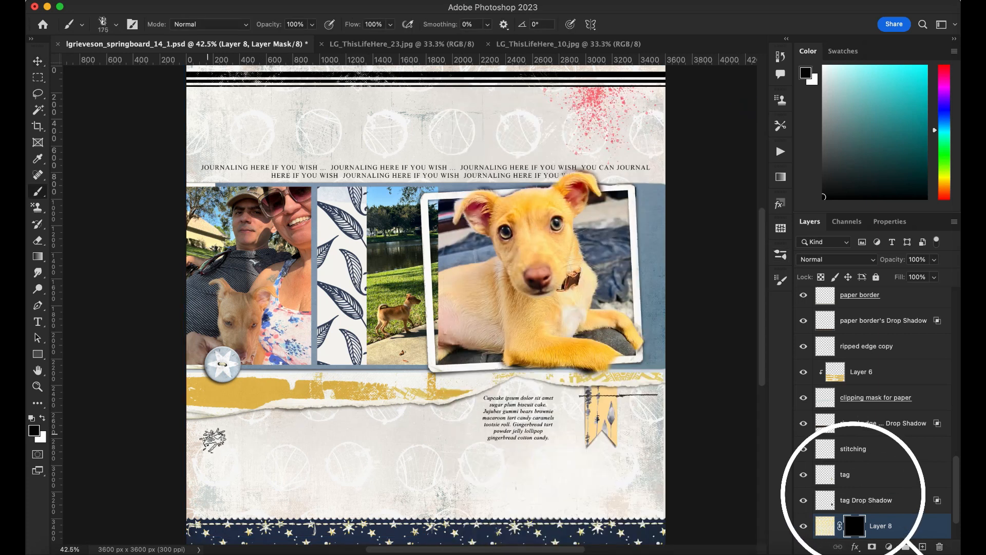
Paint white on the paper's mask to reveal its yellow pattern below the torn strip and above the puppy frame, enlarging the brush to 250 px
key("x")
mouse_move(206, 432)
left_mouse_down()
mouse_move(223, 458)
mouse_move(263, 446)
mouse_move(337, 447)
mouse_move(324, 404)
left_mouse_up()
key("]")
key("]")
mouse_move(471, 195)
left_mouse_down()
mouse_move(482, 135)
mouse_move(519, 166)
mouse_move(574, 174)
mouse_move(466, 169)
mouse_move(467, 154)
mouse_move(421, 182)
mouse_move(540, 112)
mouse_move(581, 155)
left_mouse_up()
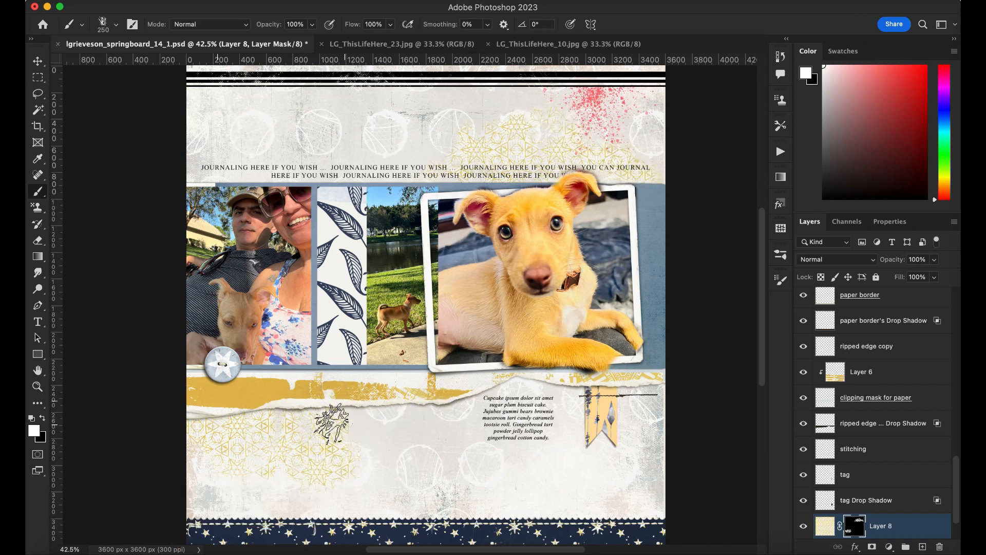
Stamp the 2W_marks2_mark4 brush at 1198 px in coral behind the puppy frame's upper right corner on a new layer
key("x")
left_click(267, 354)
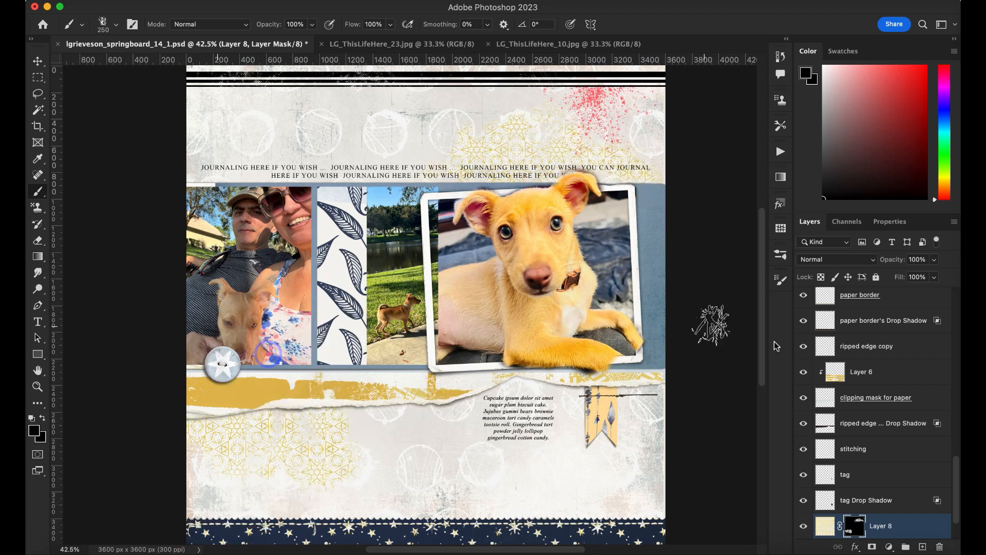
left_click(922, 546)
left_click(781, 254)
left_click(657, 504)
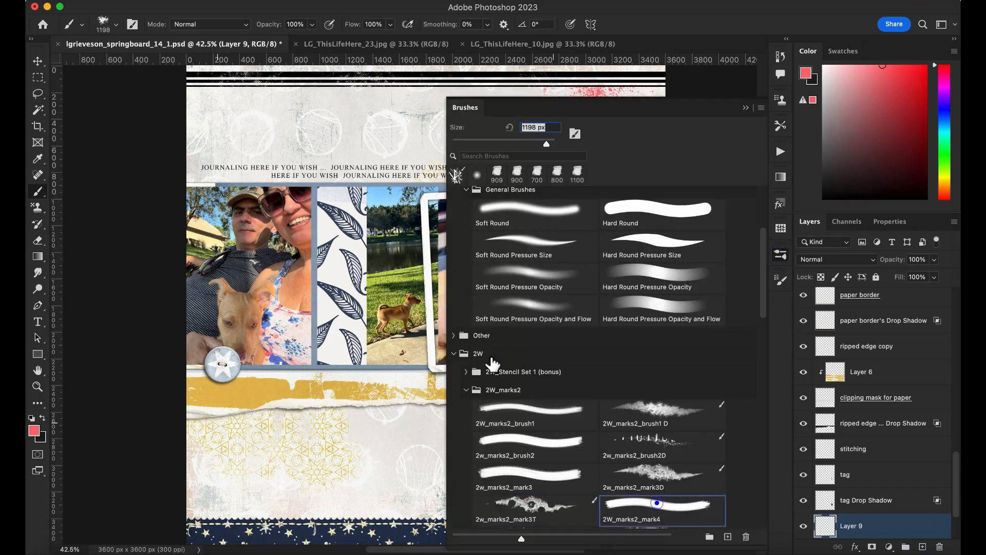
left_click(611, 195)
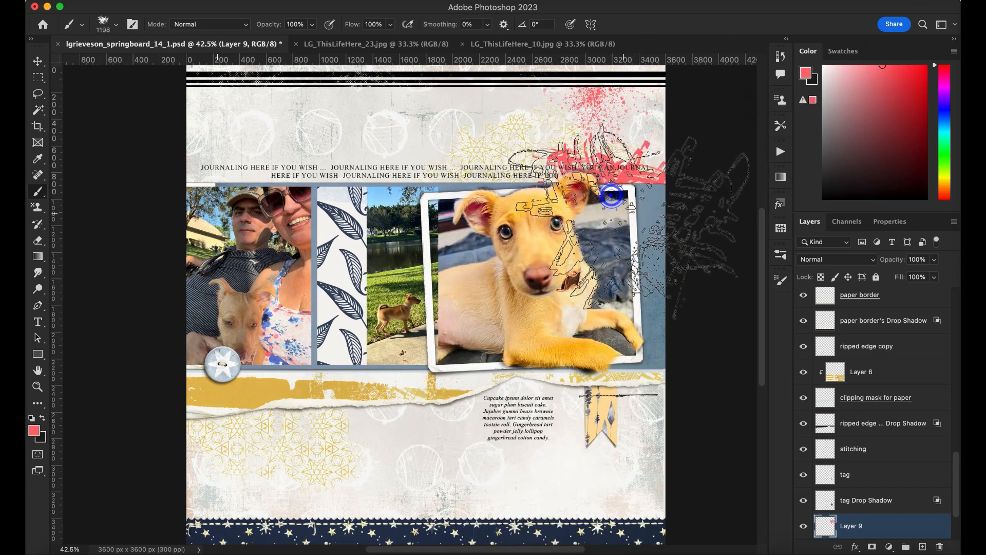
Stamp the brush in yellow sampled from the torn paper strip onto Layer 4 copy, beside the puppy frame and around the leaf strip
left_click_drag(957, 482, 950, 411)
left_click(882, 355)
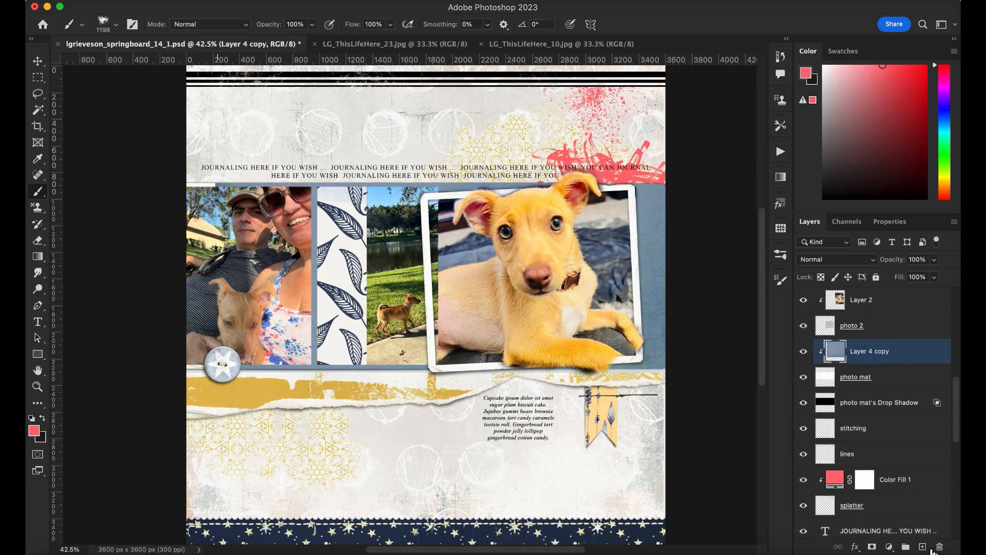
left_click(635, 377)
key("cmd+z")
left_click(257, 399, "alt")
left_click(624, 336)
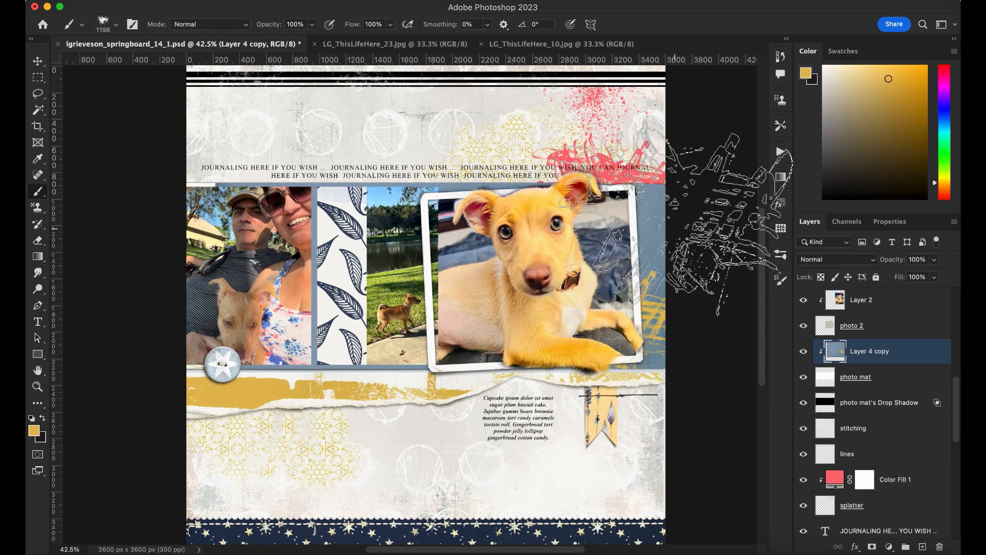
left_click(324, 210)
left_click(325, 345)
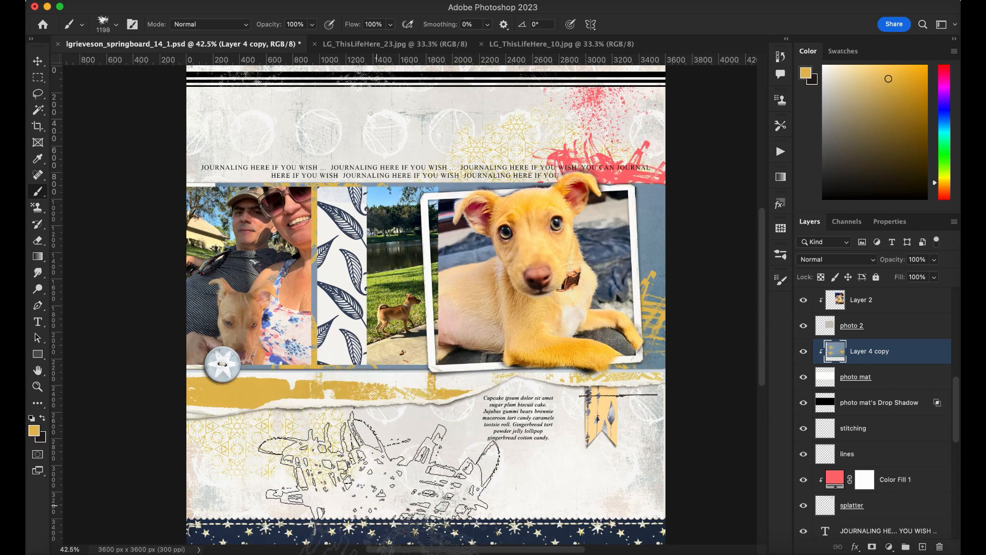
Add a new layer above Layer 8 and stamp yellow marks above the couple's photo, below the torn strip and beside the tag
left_click_drag(955, 417, 948, 524)
left_click(893, 475)
left_click(922, 547)
left_click(229, 216)
left_click(260, 418)
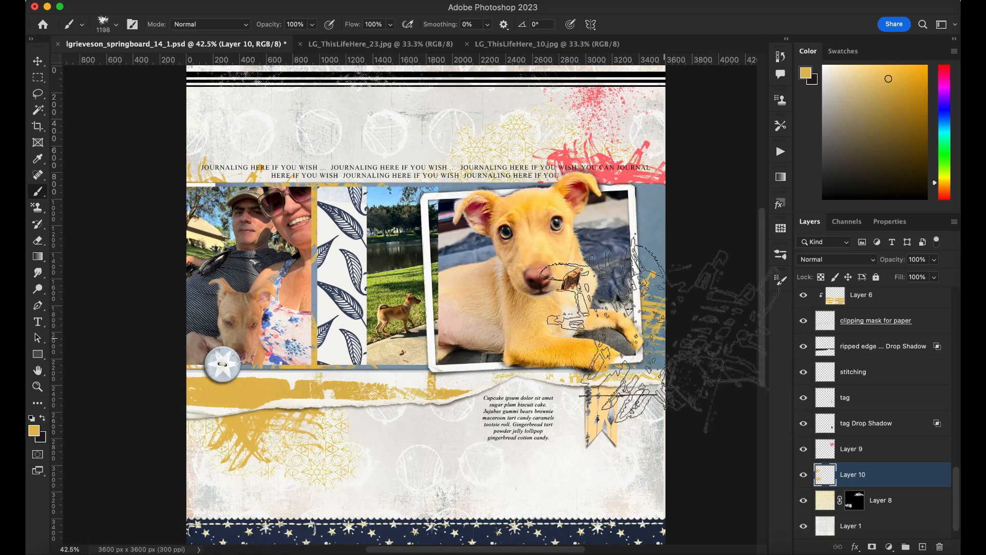
left_click(738, 400)
Stamp coral marks with the 2w_marks2_brush2 brush on Layer 10 behind the tag, above the couple's photo and in the page's upper left corner
left_click(600, 199, "alt")
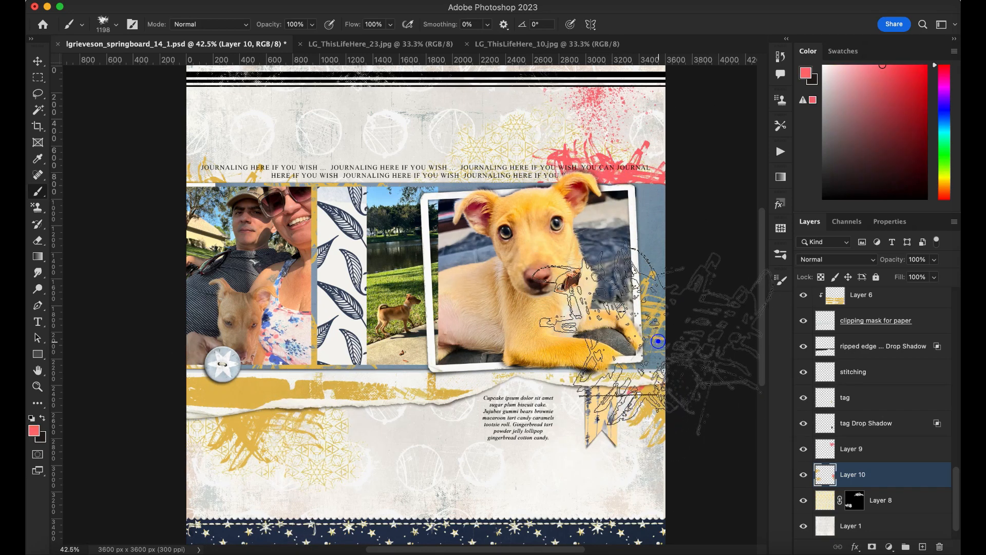
left_click(781, 254)
left_click(556, 441)
left_click(746, 107)
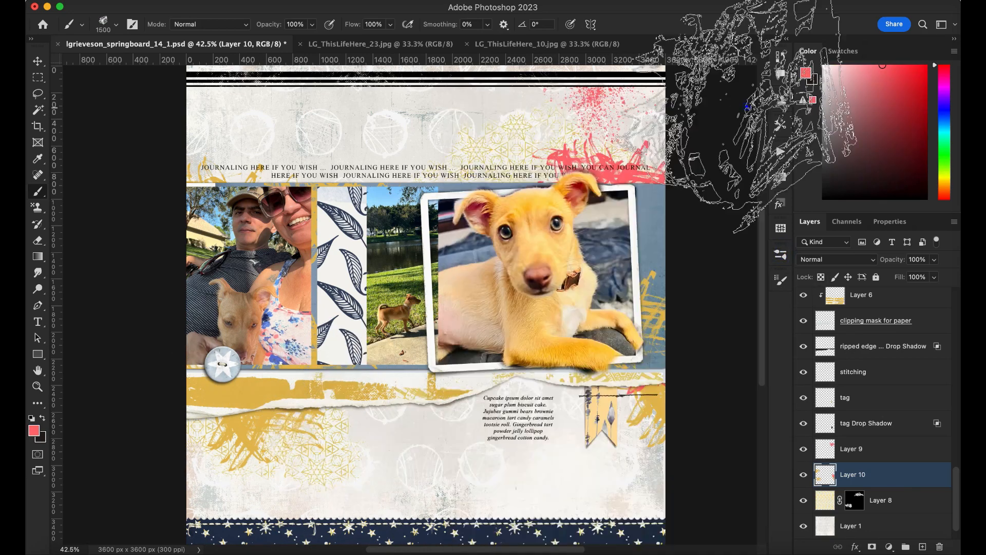
left_click(578, 357)
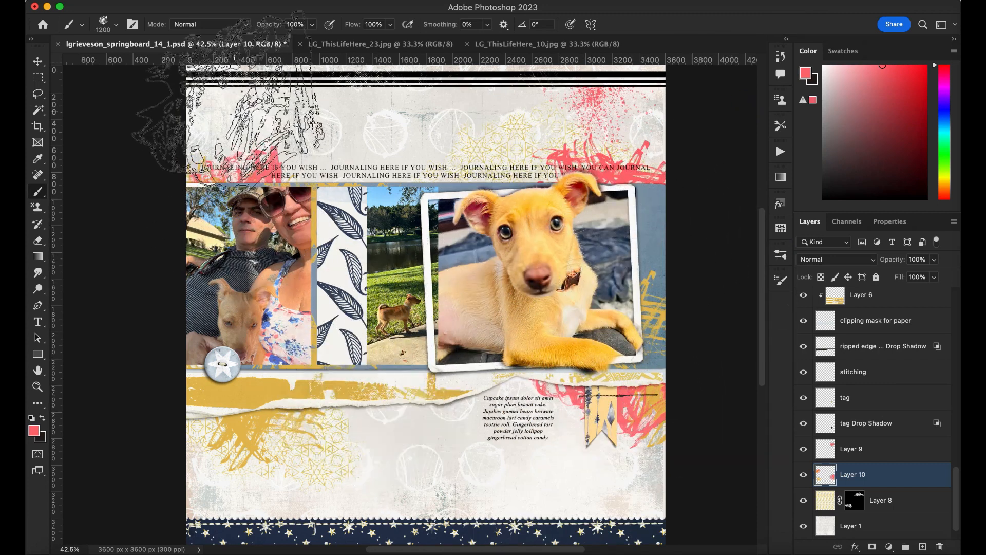
left_click(196, 103)
Hide the lines layer with the black stripes across the top of the page
left_click(38, 61)
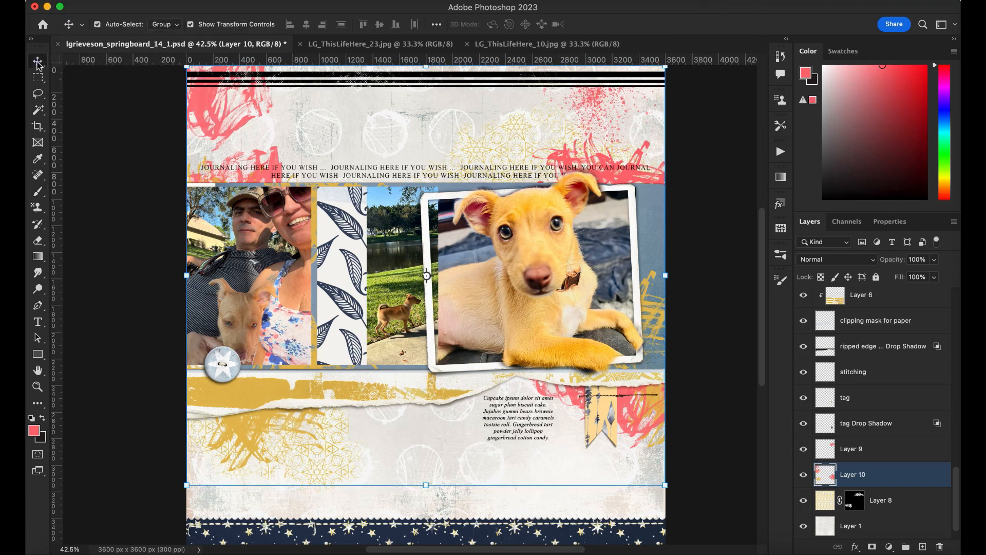
left_click(225, 87)
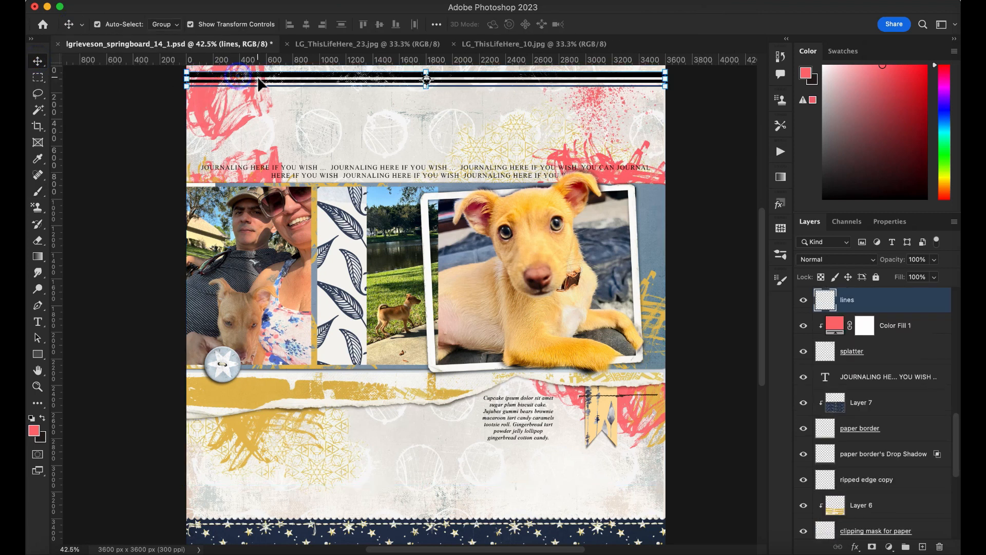
left_click(804, 301)
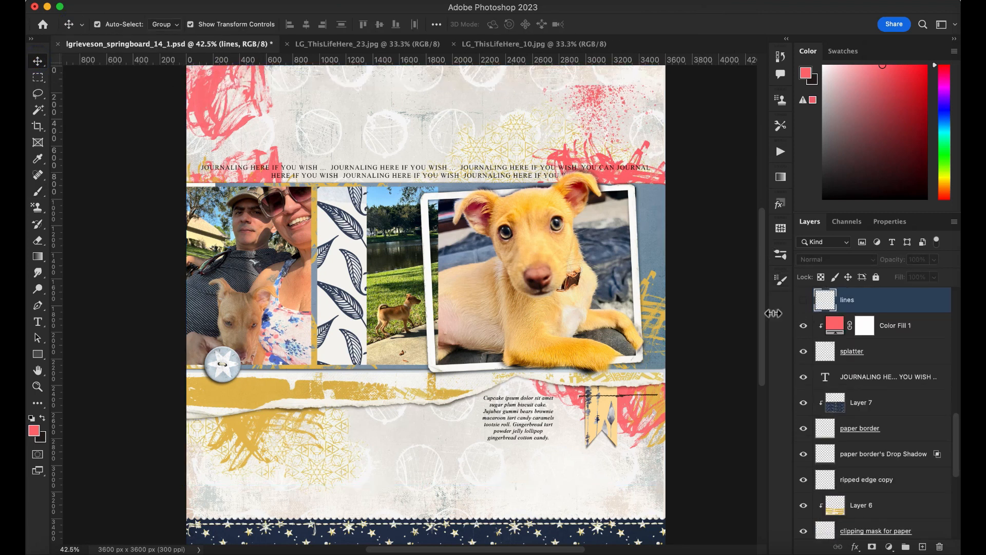
Open lgrieveson_still_sparkle_paint_5.png from the still sparkle paint folder in Adobe Bridge and place it on the scrapbook page
left_click(800, 547)
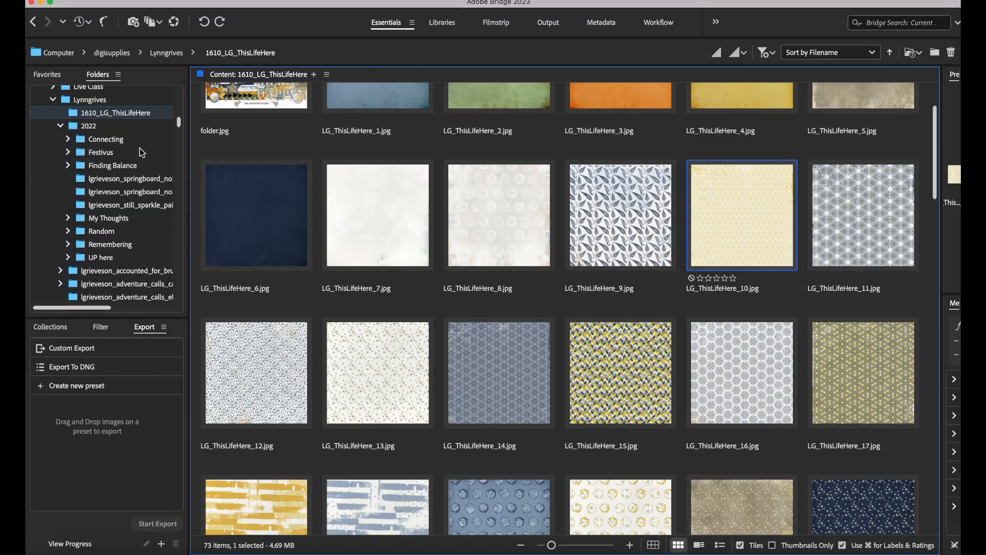
left_click(163, 205)
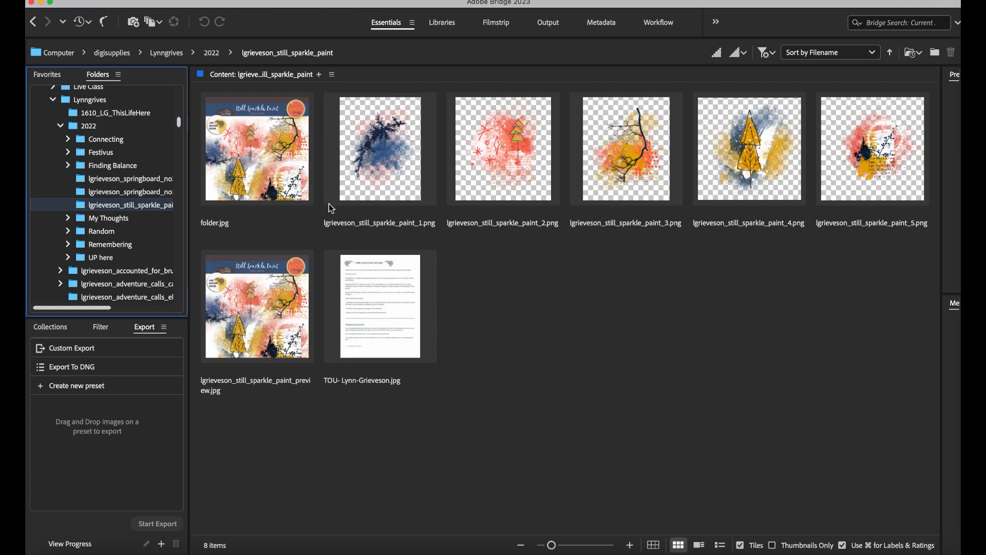
double_click(862, 156)
mouse_move(426, 278)
left_mouse_down()
mouse_move(442, 270)
mouse_move(278, 77)
mouse_move(196, 46)
mouse_move(643, 344)
left_mouse_up()
Move the paint layer above the button layer, scale it down and position it over the puppy frame's lower right corner
mouse_move(855, 528)
left_mouse_down()
mouse_move(854, 280)
mouse_move(851, 324)
left_mouse_up()
left_click_drag(436, 138, 606, 295)
left_click_drag(677, 400, 635, 320)
left_click_drag(565, 216, 598, 248)
left_click_drag(688, 325, 640, 305)
left_click(661, 25)
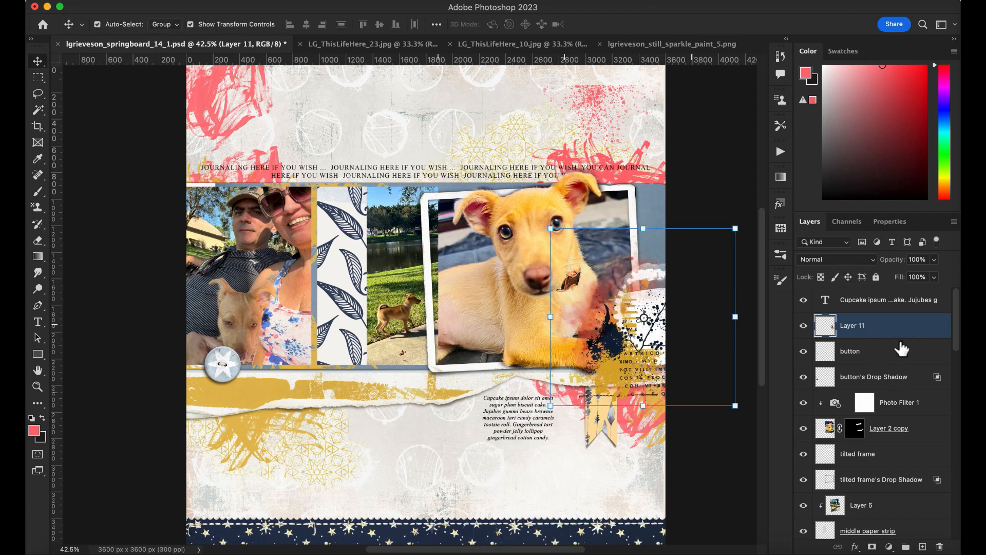
Duplicate the paint layer, move the copy beneath the tilted frame's Drop Shadow, and add a layer mask to the original Layer 11
key("cmd+j")
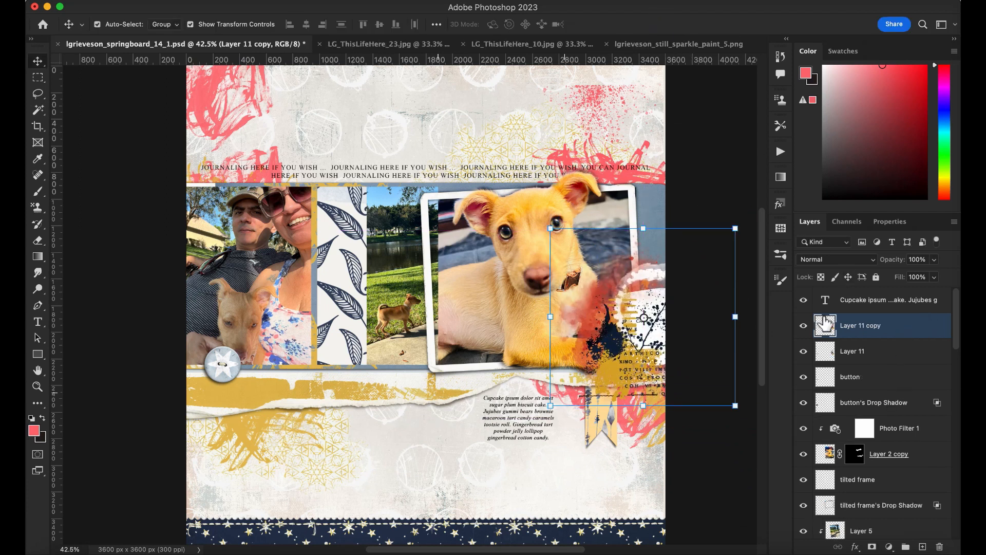
left_click_drag(885, 332, 891, 488)
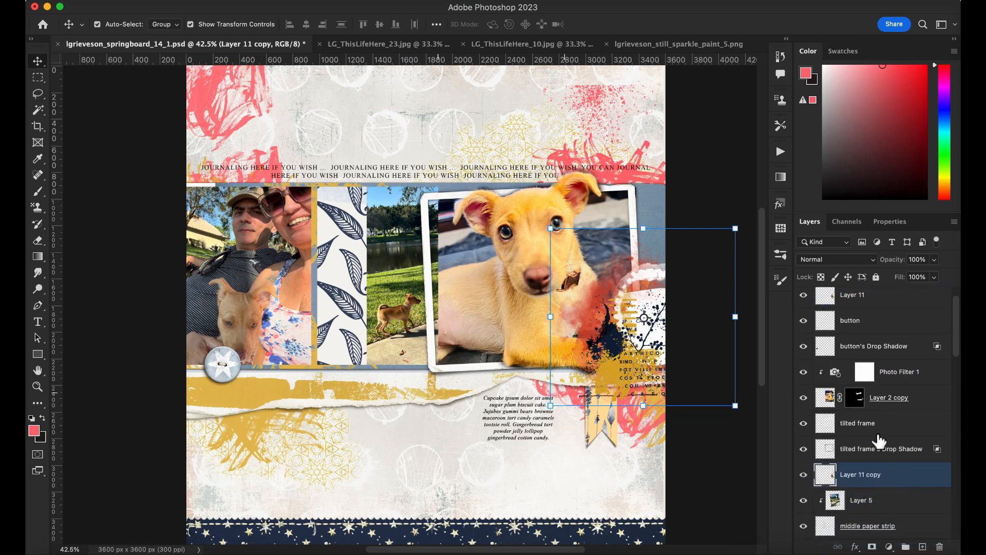
left_click(884, 300)
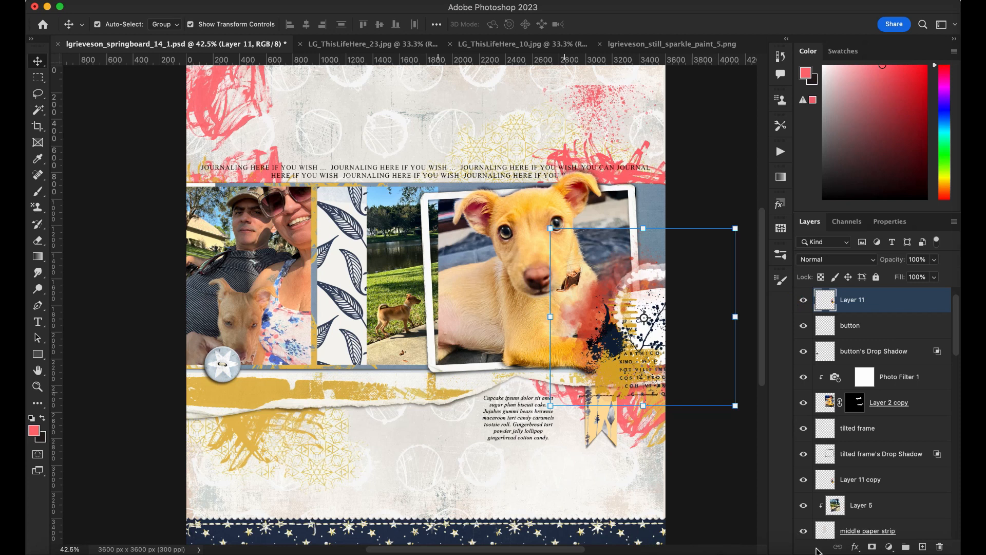
left_click(872, 547)
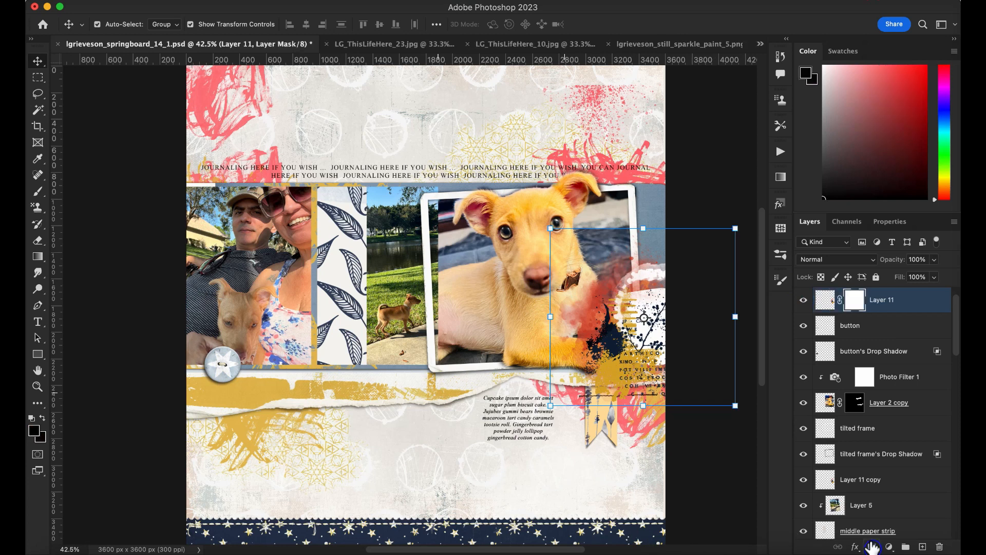
Choose the Soft Round brush and reduce its size to 400 px for painting on the Layer 11 mask
key("b")
left_click(780, 254)
left_click(560, 219)
left_click(747, 110)
key("bracketleft")
key("bracketleft")
key("bracketleft")
key("bracketleft")
key("bracketleft")
key("bracketleft")
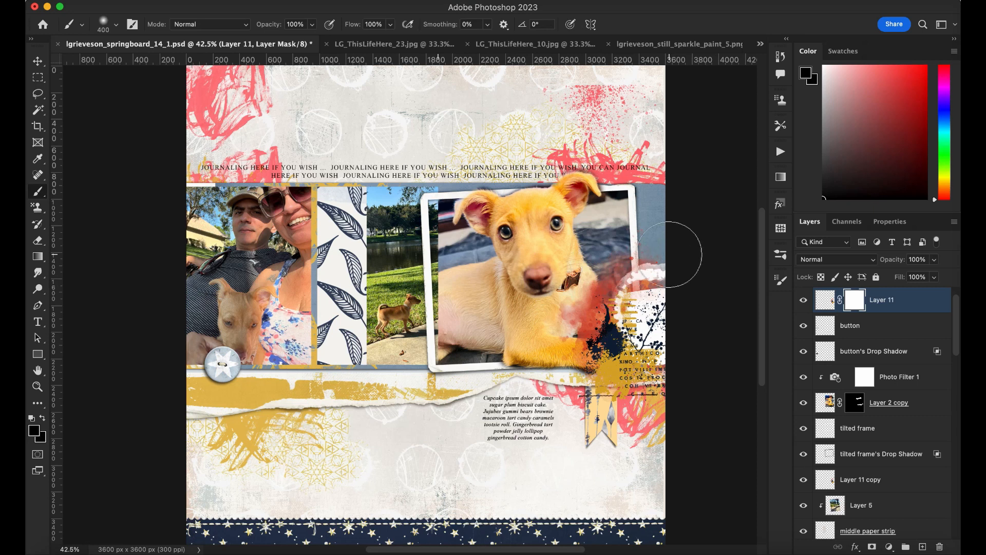
Paint on the Layer 11 mask to clear the paint from the puppy's paw and the frame's lower right corner, reducing the brush to 260 px
key("super+equal")
left_click_drag(716, 258, 711, 368)
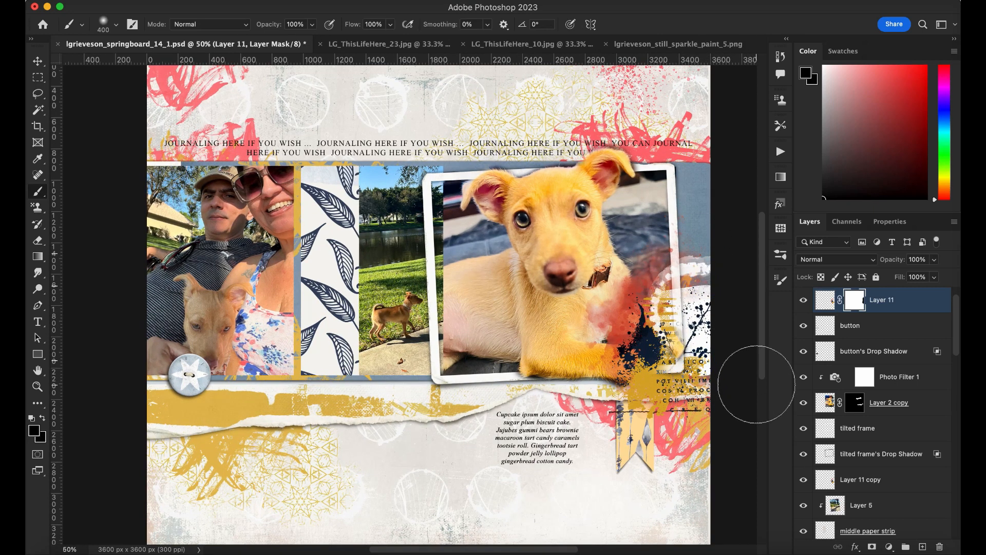
left_click_drag(646, 368, 640, 385)
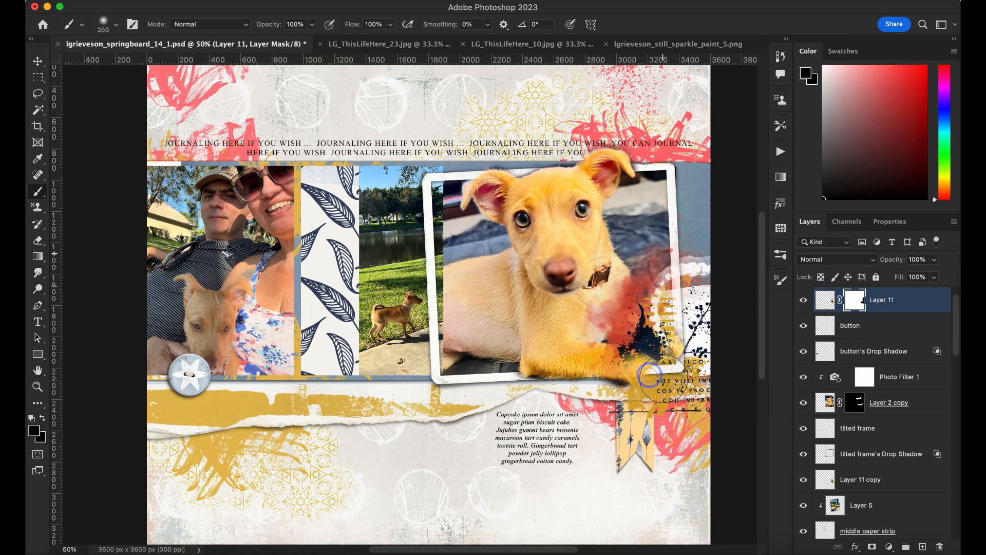
left_click(623, 366)
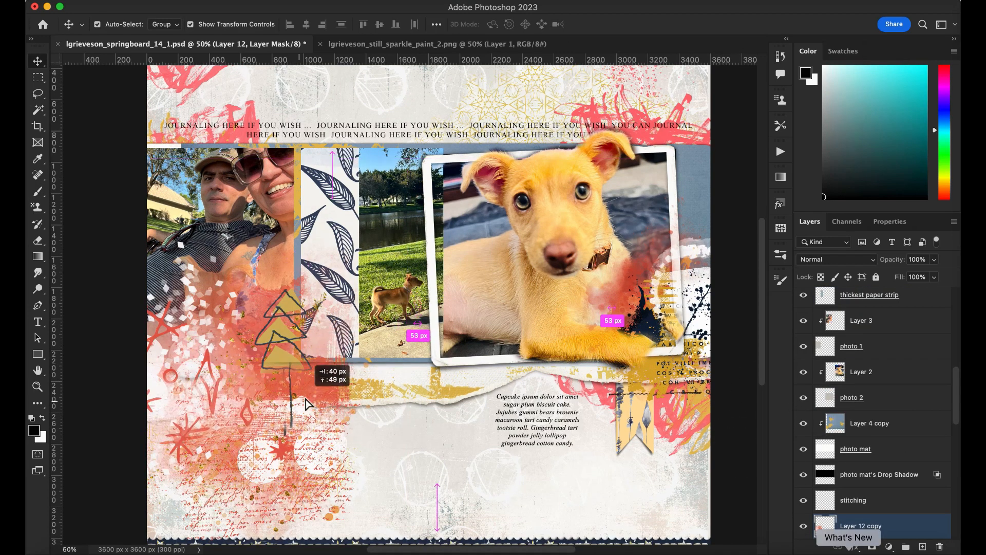
Add a layer mask to Layer 12 copy and brush out the paint over the torn paper strip at 300 px and 80% opacity
left_click_drag(319, 385, 324, 362)
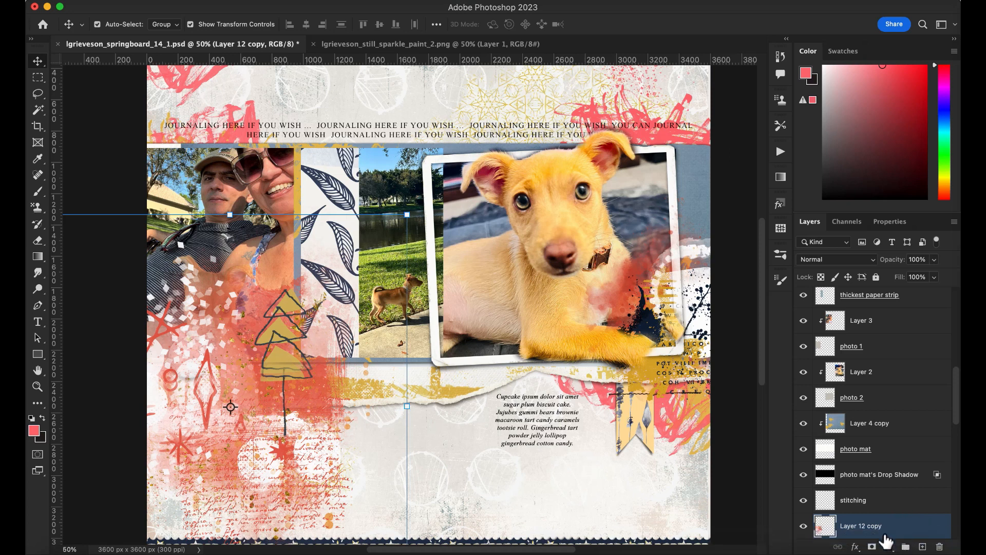
left_click(871, 547)
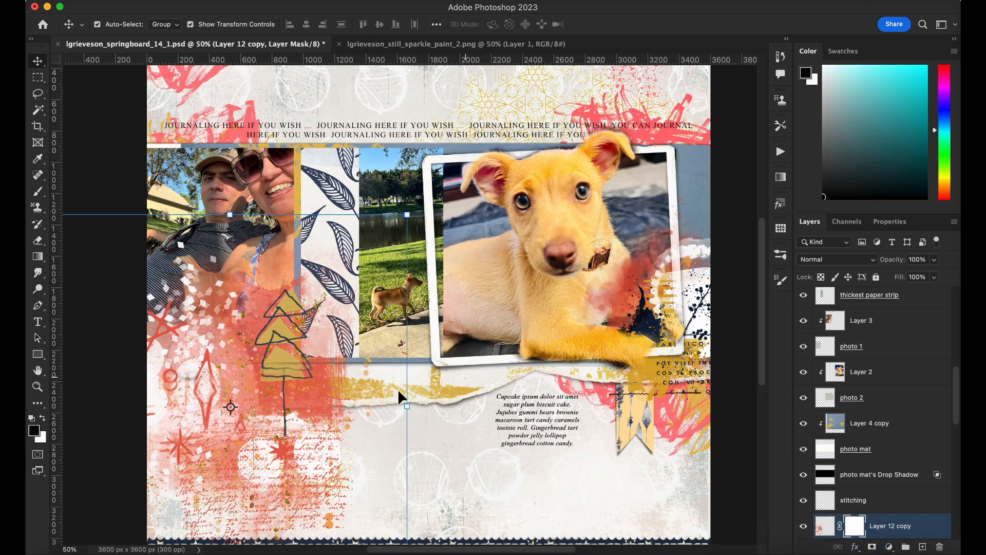
left_click(778, 257)
left_click(535, 220)
left_click(747, 106)
mouse_move(225, 397)
left_mouse_down()
mouse_move(330, 383)
mouse_move(143, 421)
mouse_move(301, 404)
mouse_move(285, 356)
left_mouse_up()
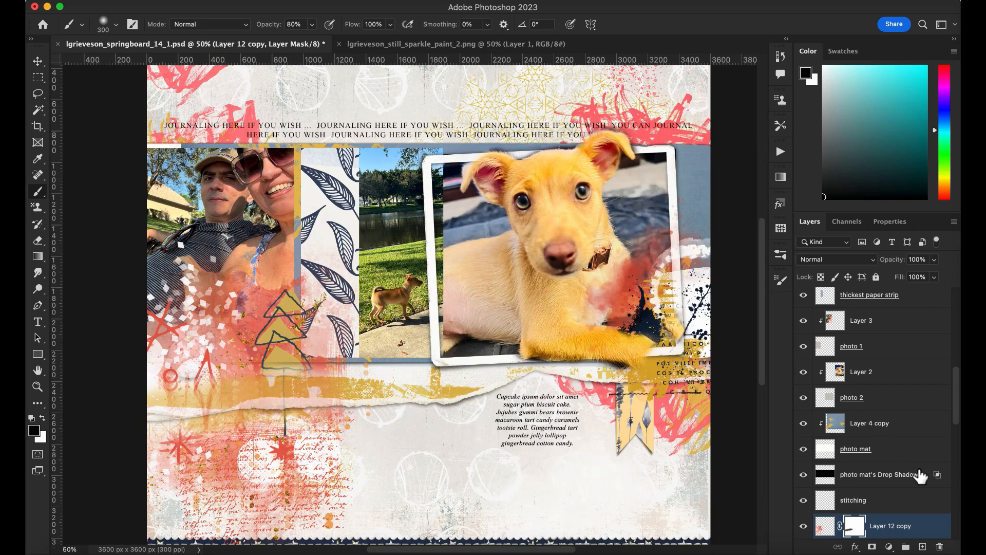
Paint on the Layer 12 mask to uncover the puppy's face in the couple's photo and the button below it
left_click_drag(958, 406, 958, 326)
left_click(826, 307)
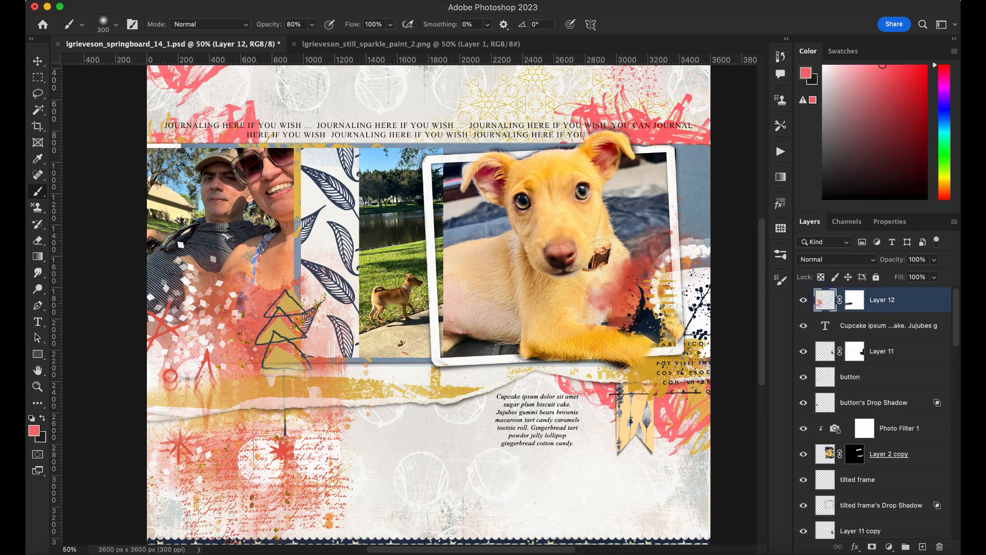
mouse_move(189, 320)
left_mouse_down()
mouse_move(187, 368)
mouse_move(206, 390)
mouse_move(205, 308)
mouse_move(245, 354)
mouse_move(195, 329)
mouse_move(215, 390)
mouse_move(301, 325)
left_mouse_up()
left_click(859, 307)
mouse_move(214, 371)
left_mouse_down()
mouse_move(187, 363)
mouse_move(203, 345)
mouse_move(197, 304)
mouse_move(215, 284)
mouse_move(216, 335)
mouse_move(188, 295)
mouse_move(197, 278)
mouse_move(221, 299)
mouse_move(215, 348)
left_mouse_up()
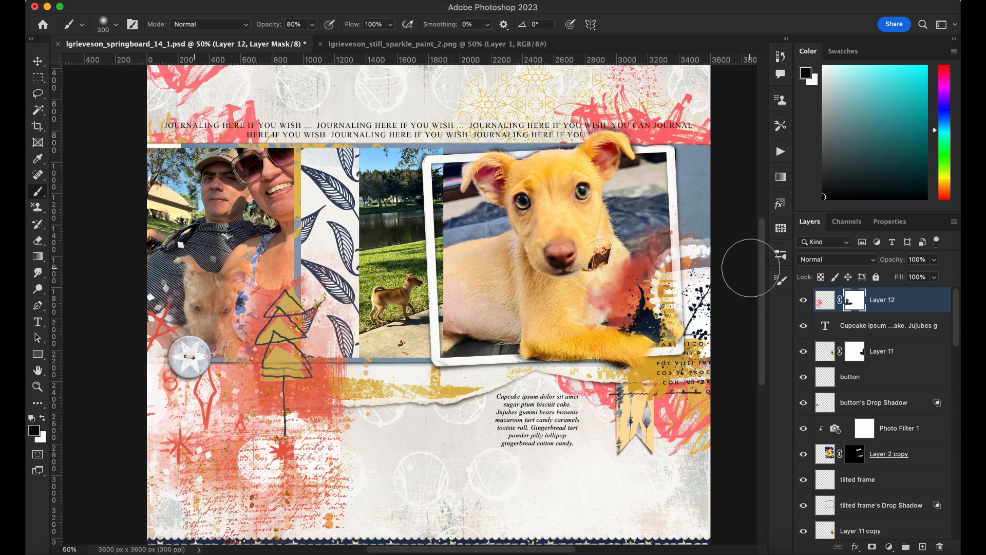
Enlarge the brush to 600 px and fade the red script at the lower end of the Layer 12 paint
scroll(751, 268, "down", 5)
key("bracketright")
key("bracketright")
key("bracketright")
left_click_drag(260, 383, 333, 369)
Fade the lower red script of Layer 12 copy by painting on its layer mask
left_click_drag(958, 337, 946, 403)
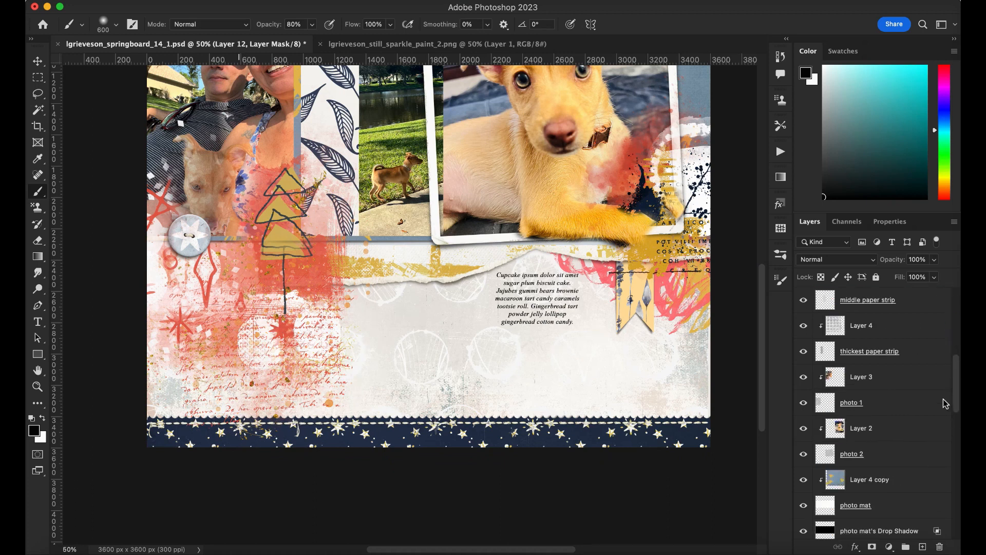
scroll(945, 403, "down", 5)
left_click(873, 407)
mouse_move(196, 406)
left_mouse_down()
mouse_move(246, 396)
mouse_move(163, 349)
mouse_move(189, 324)
mouse_move(189, 358)
mouse_move(212, 375)
mouse_move(273, 377)
left_mouse_up()
left_click(854, 524)
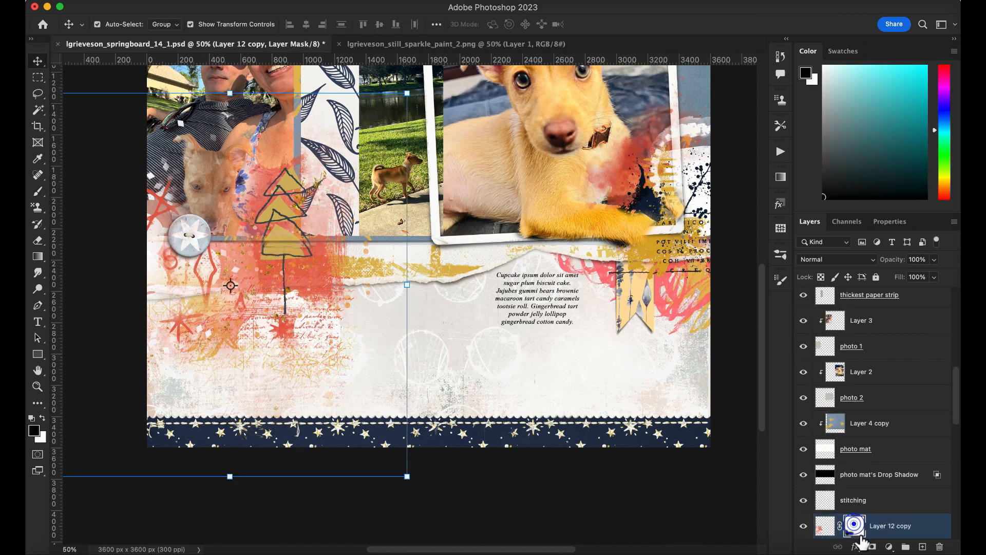
Mask the Layer 12 copy paint off the torn paper edge with 400 px and 175 px brushes, and switch the foreground colour to white
left_click(781, 255)
left_click(557, 202)
left_click(746, 108)
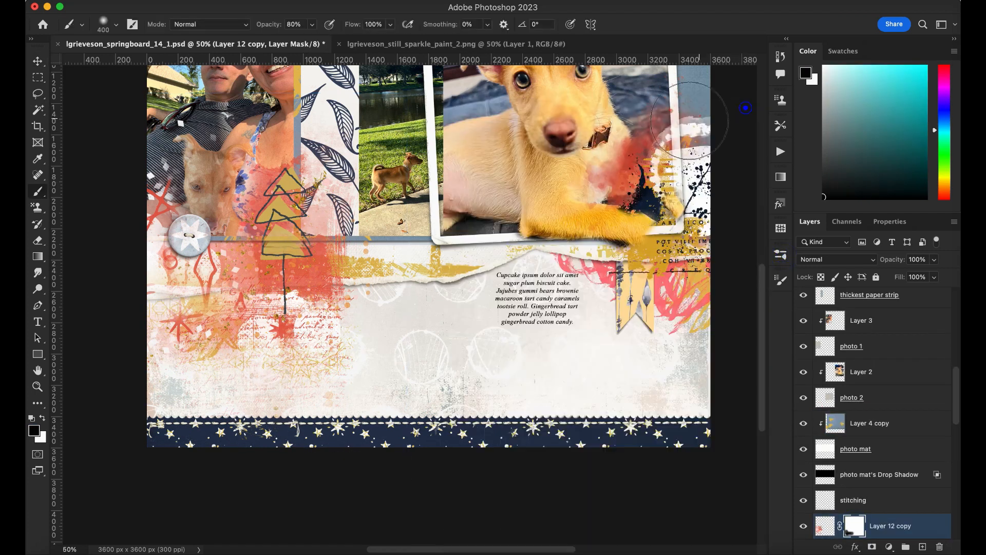
left_click_drag(287, 281, 295, 276)
key("bracketleft")
key("bracketleft")
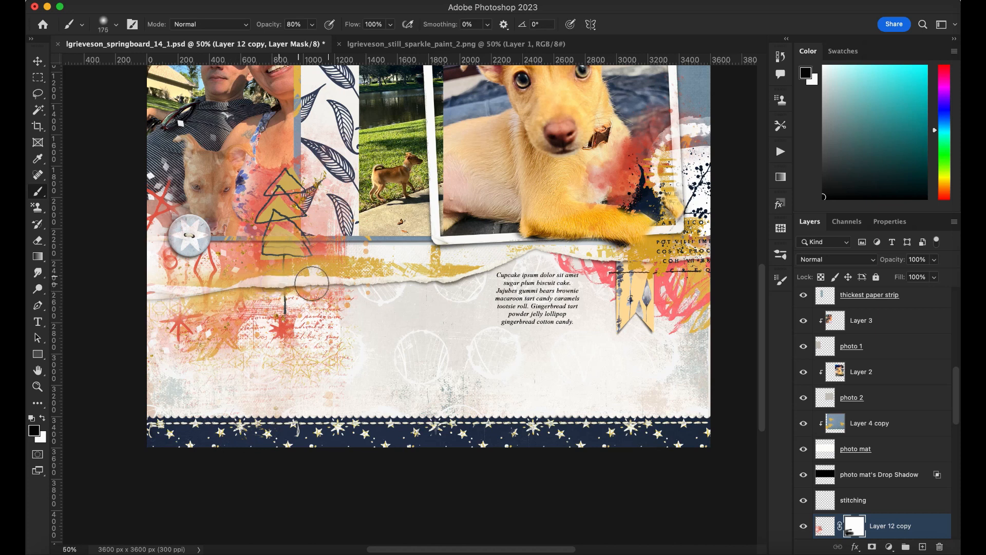
key("x")
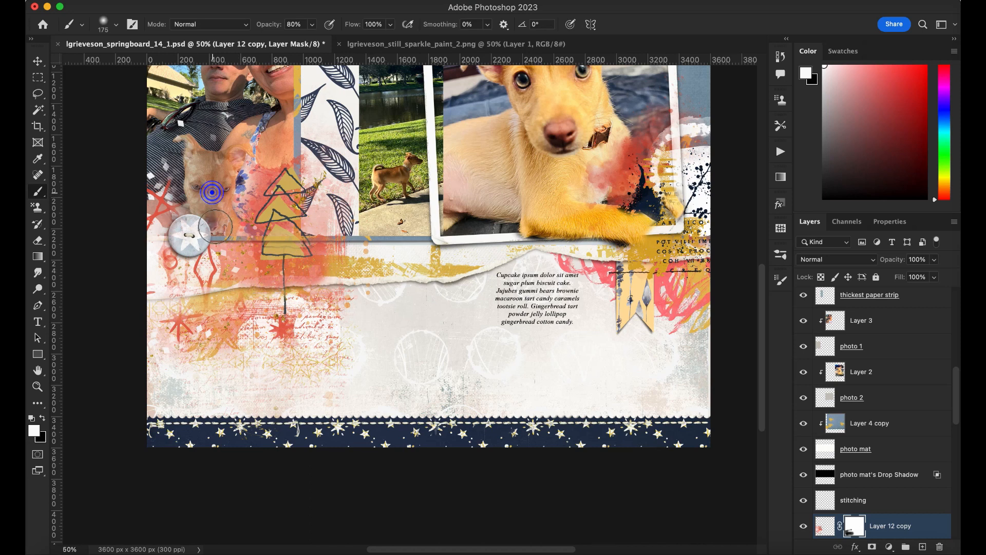
Move the WITH YOU phrase layer to the top of the stack and tilt it across the leaf paper and the park photo's lower edge
key("super+minus")
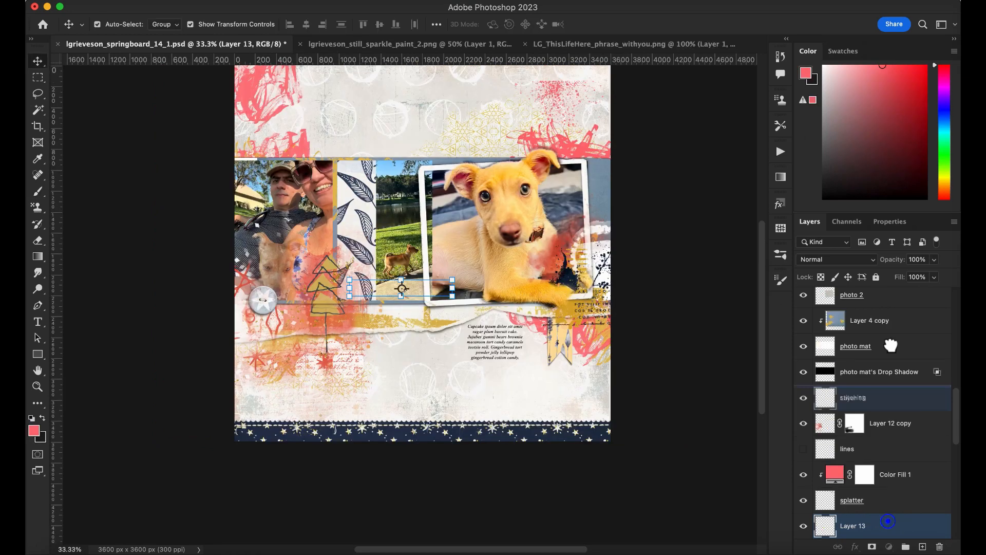
left_click_drag(889, 279, 877, 294)
key("super+plus")
key("super+t")
left_click_drag(419, 293, 386, 284)
key("Return")
Apply the Paper I style to the WITH YOU phrase
left_click(781, 204)
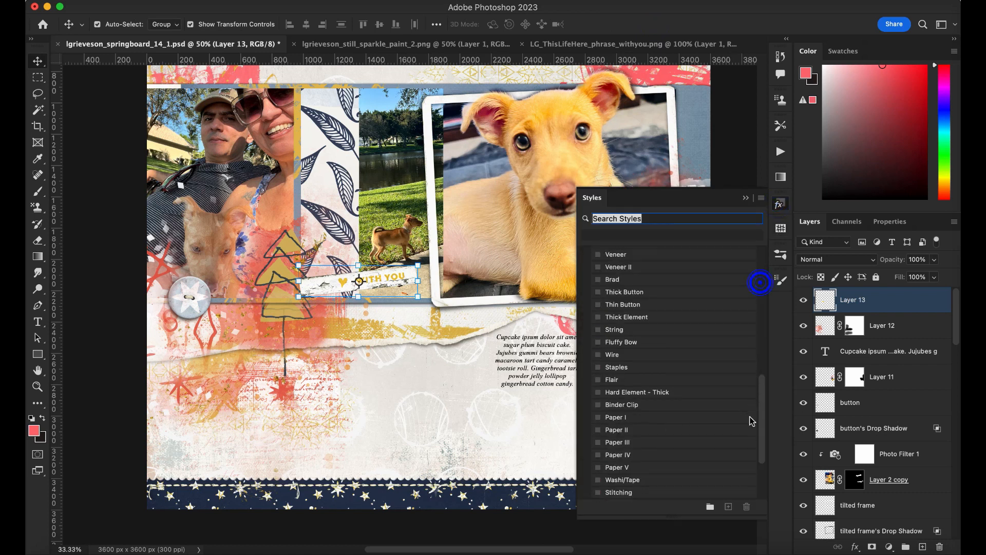
scroll(750, 420, "down", 2)
left_click(640, 403)
left_click(747, 198)
Replace the placeholder journaling text with "You are such a happiness in my life righ now", followed by the name and "Dec/22"
left_click(550, 368)
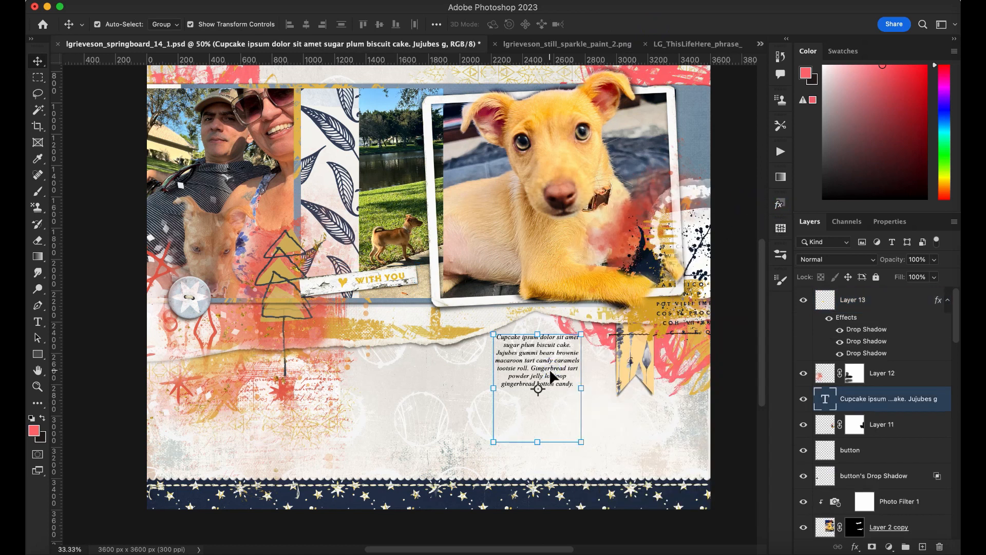
key("super+plus")
double_click(825, 399)
type("You are such a happiness in my")
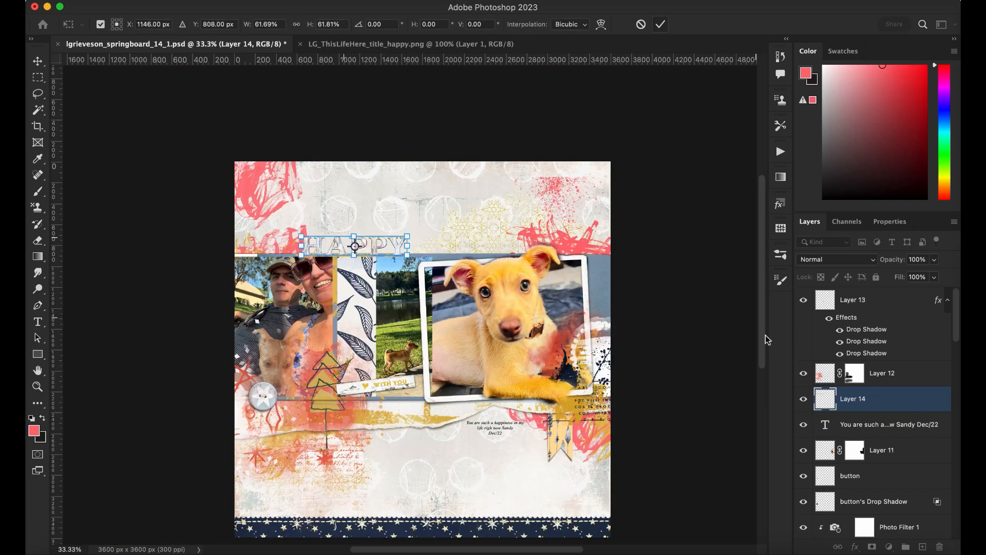
Apply the Veneer style to the HAPPY title, enlarge it above the photo strip, and close its source image
left_click(781, 203)
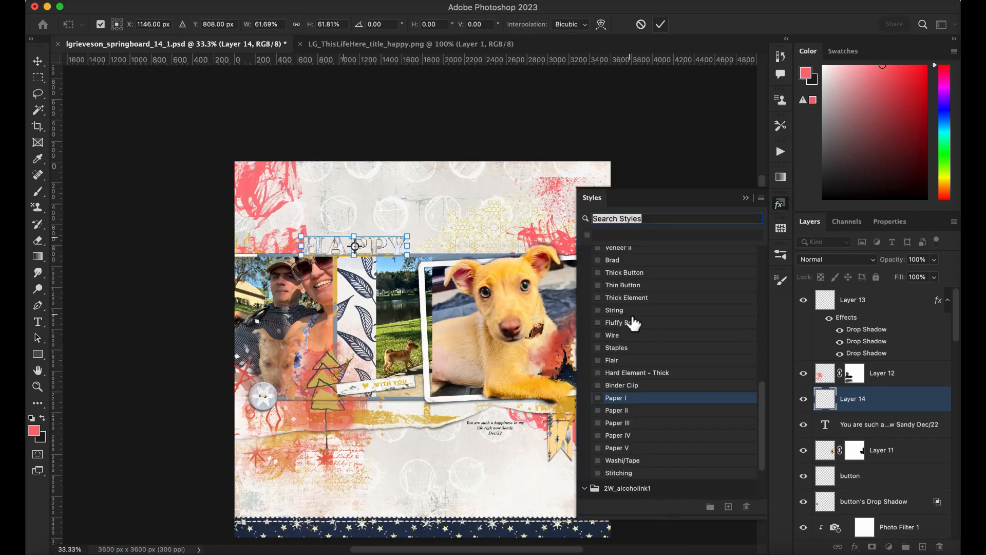
left_click(616, 251)
left_click(746, 198)
left_click_drag(408, 237, 430, 251)
left_click(660, 24)
left_click(301, 44)
Open LG_ThisLifeHere_title_here.png from Adobe Bridge, place it on the page, and size it over the puppy frame's lower right corner
left_click(796, 553)
double_click(620, 266)
left_click_drag(591, 298, 416, 396)
left_click_drag(487, 383, 434, 393)
left_click_drag(419, 401, 591, 395)
key("Return")
Apply the Veneer style to the HERE title
left_click(779, 203)
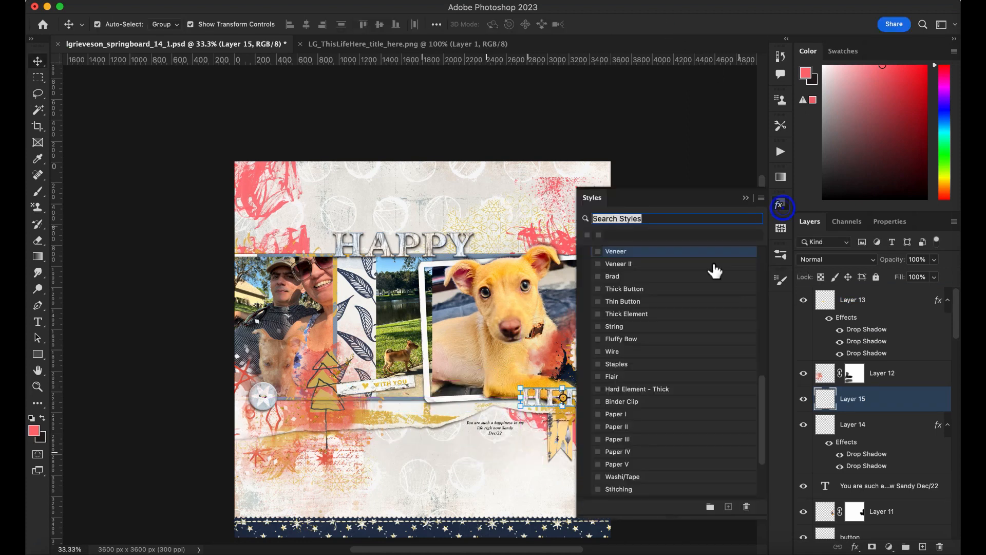
left_click(627, 256)
left_click(745, 198)
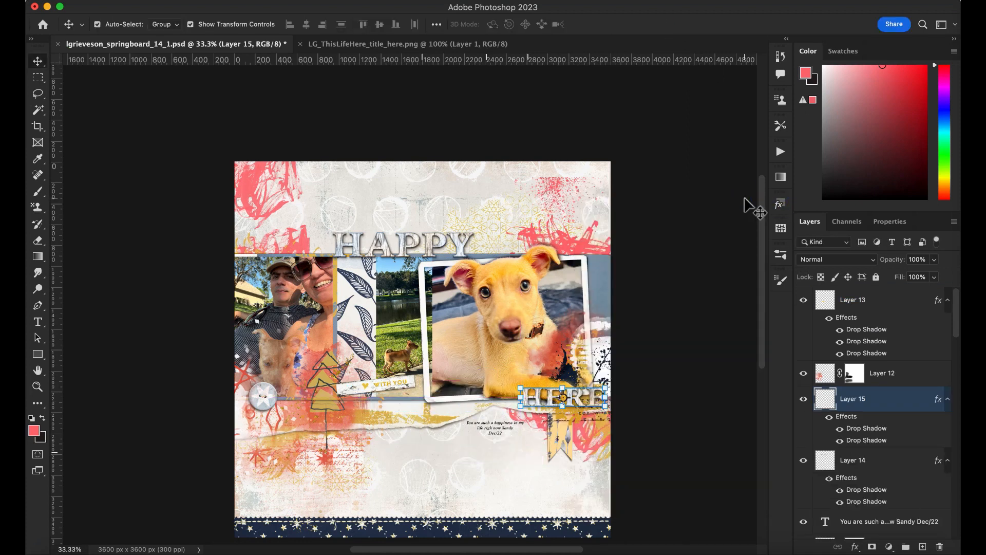
left_click(445, 337)
left_click_drag(421, 321, 427, 321)
key("super+z")
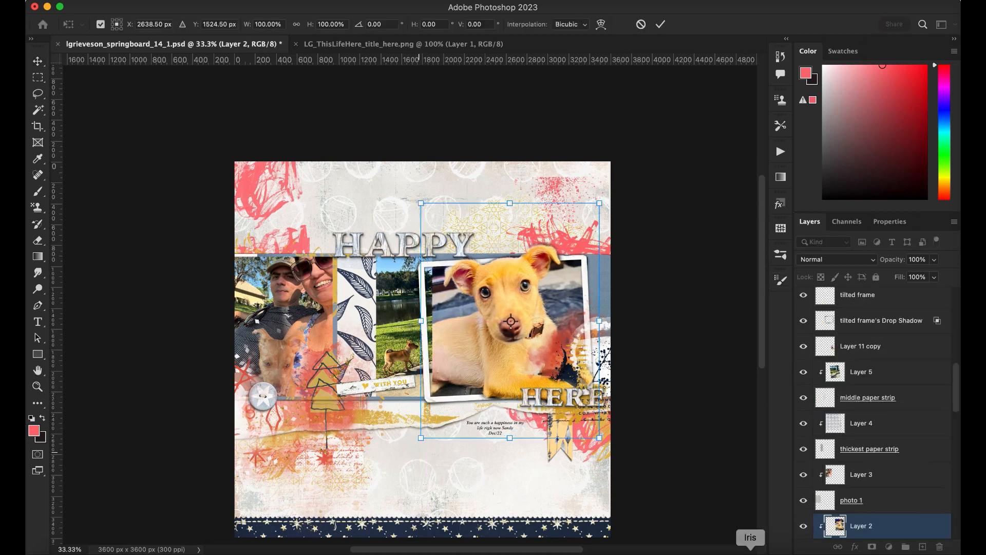
Switch to Adobe Bridge and open LG_ThisLifeHere_ripped3.png from the 1610_LG_ThisLifeHere folder
left_click(790, 552)
scroll(560, 301, "up", 8)
scroll(561, 301, "down", 6)
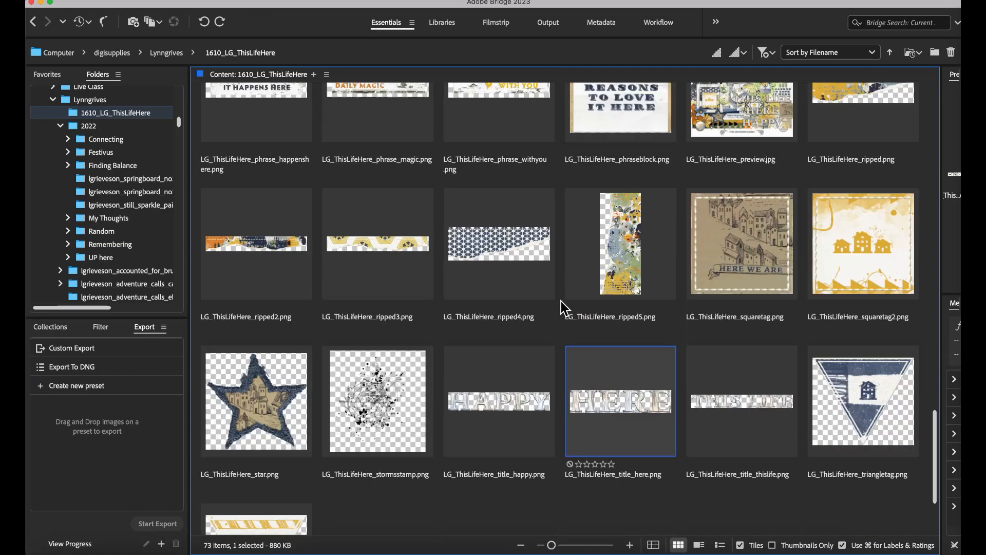
scroll(561, 301, "down", 1)
left_click(359, 207)
double_click(359, 207)
Place the ripped strip in the page's upper left corner, scale it to about 65%, and apply a paper shadow style
left_click_drag(328, 293, 313, 184)
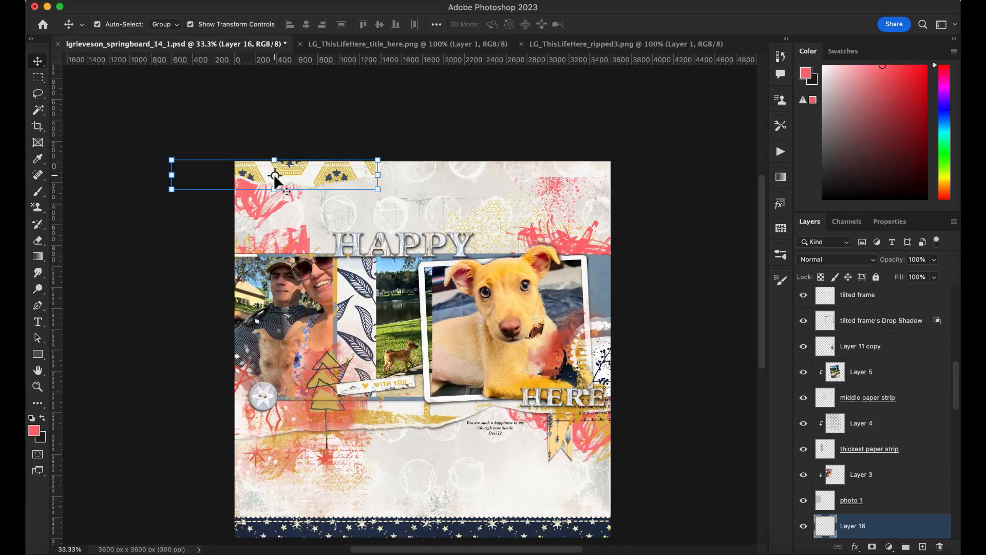
left_click_drag(416, 163, 345, 173)
left_click_drag(309, 187, 323, 175)
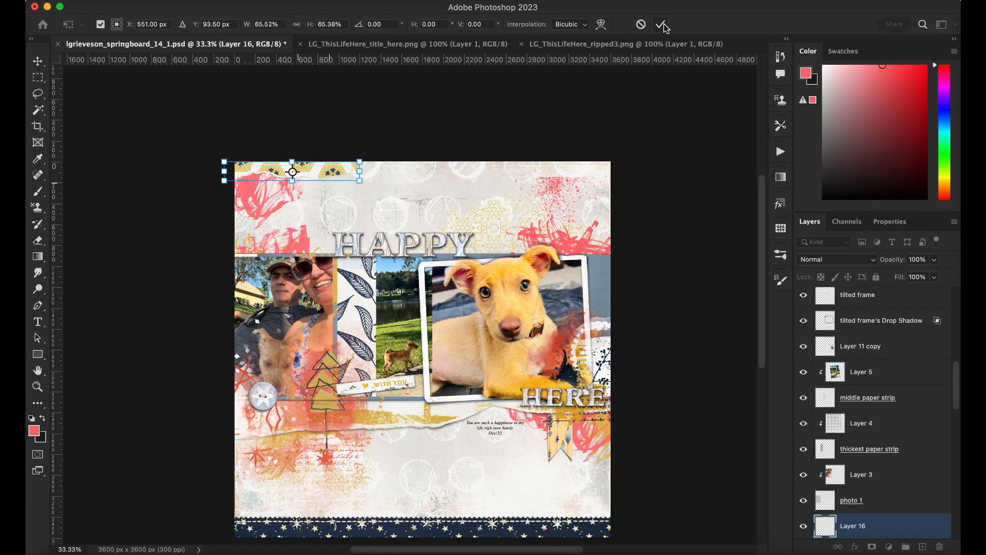
left_click(663, 26)
left_click(779, 204)
left_click(636, 416)
left_click(747, 202)
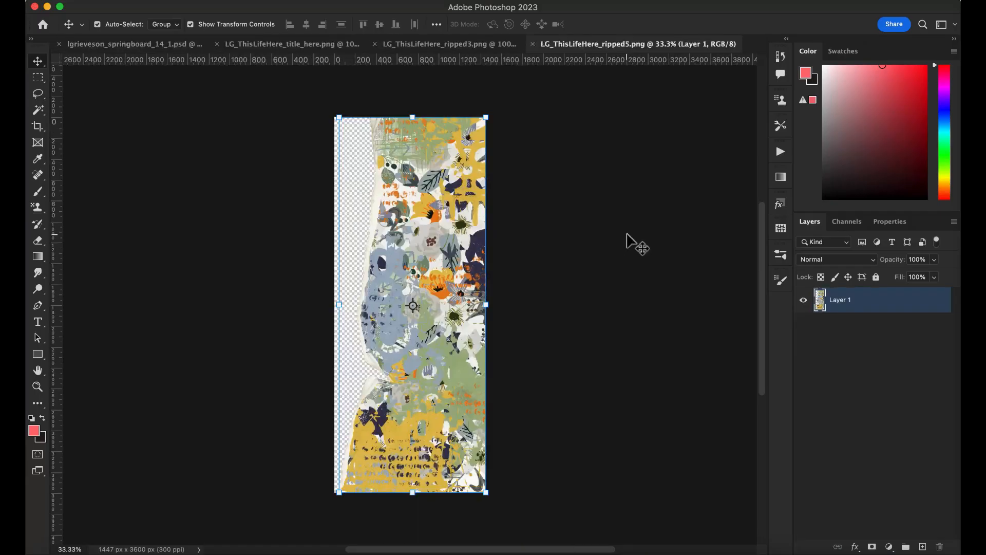
Bring the LG_ThisLifeHere_ripped5.png floral strip onto the page, move its layer above Layer 11, and scale it down beside the puppy frame
left_click_drag(634, 242, 360, 169)
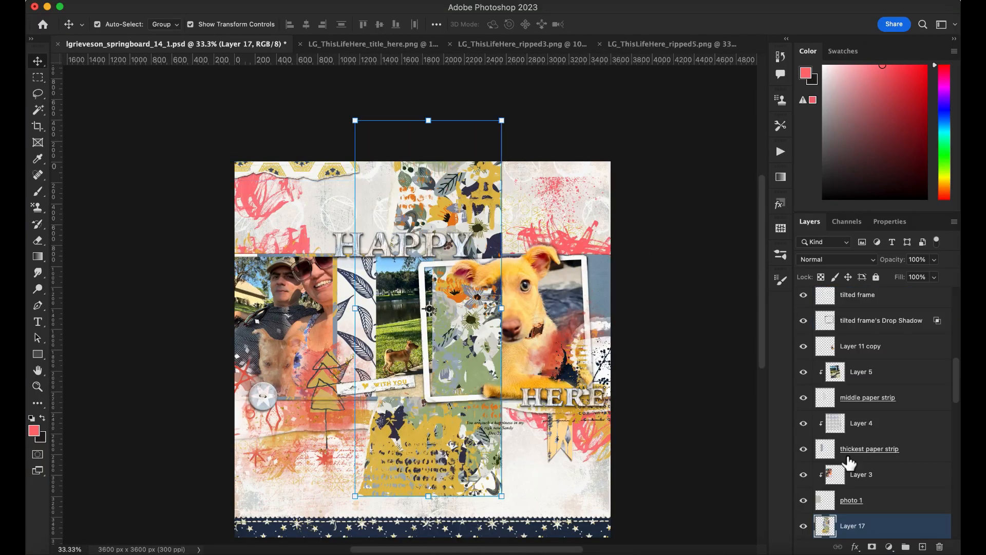
left_click_drag(852, 525, 835, 324)
left_click_drag(502, 120, 411, 369)
key("super+plus")
left_click_drag(378, 480, 479, 311)
mouse_move(874, 315)
left_mouse_down()
mouse_move(878, 282)
mouse_move(877, 296)
left_mouse_up()
Reshape the floral strip and rotate it to about -7.08° along the puppy frame's left edge
left_click_drag(507, 243, 496, 238)
left_click_drag(479, 285, 473, 283)
left_click_drag(477, 240, 428, 247)
left_click_drag(452, 433, 451, 443)
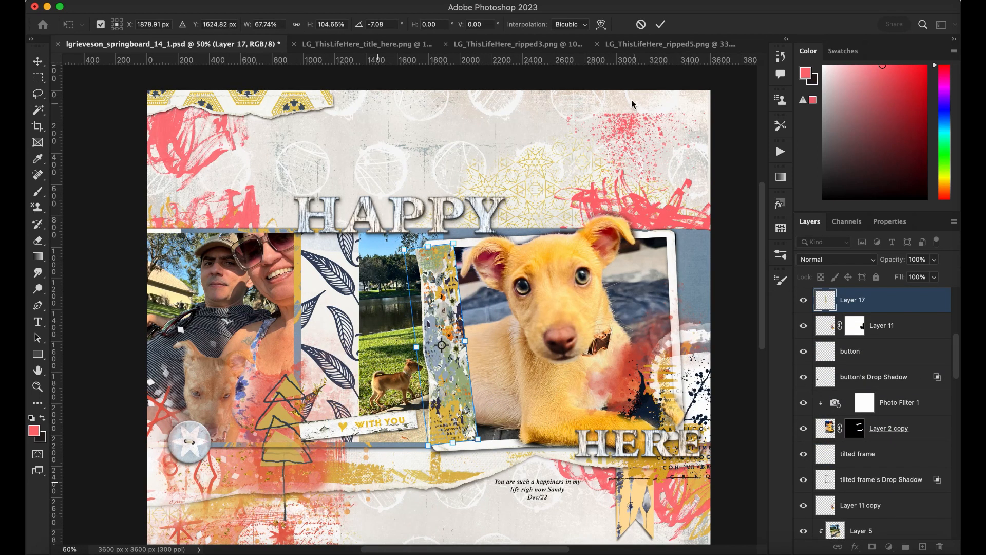
key("Return")
Apply the Paper II style to the floral strip
left_click(780, 204)
scroll(643, 308, "up", 3)
scroll(643, 308, "down", 3)
left_click(614, 425)
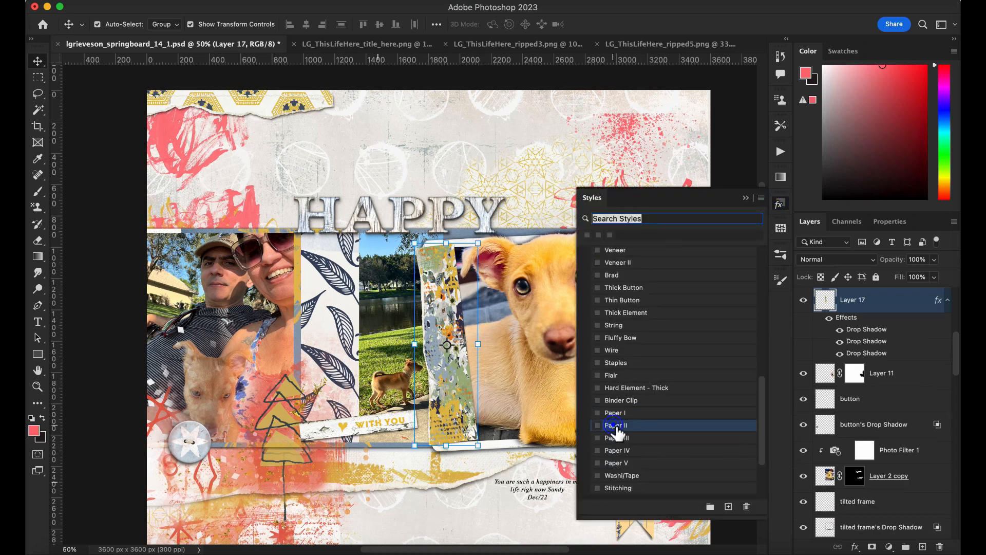
left_click(746, 199)
Shift the WITH YOU phrase to overlap the lower end of the floral strip, and close the remaining kit images
key("super+minus")
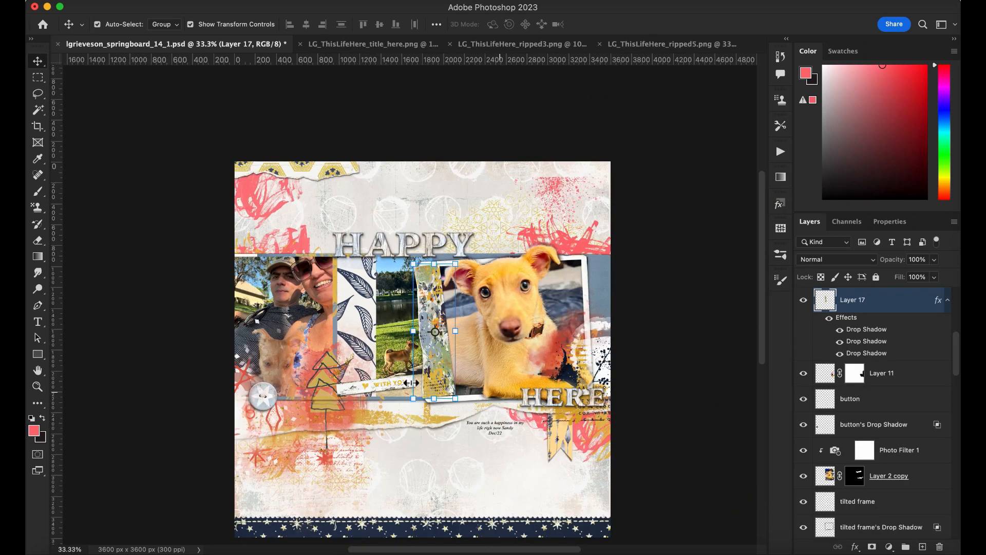
left_click_drag(380, 384, 412, 386)
left_click(300, 44)
left_click(300, 43)
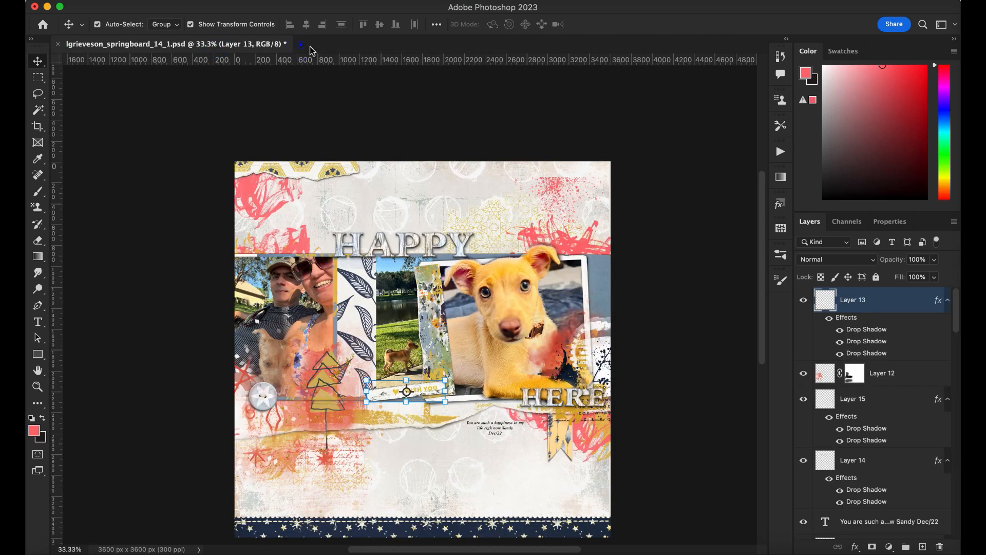